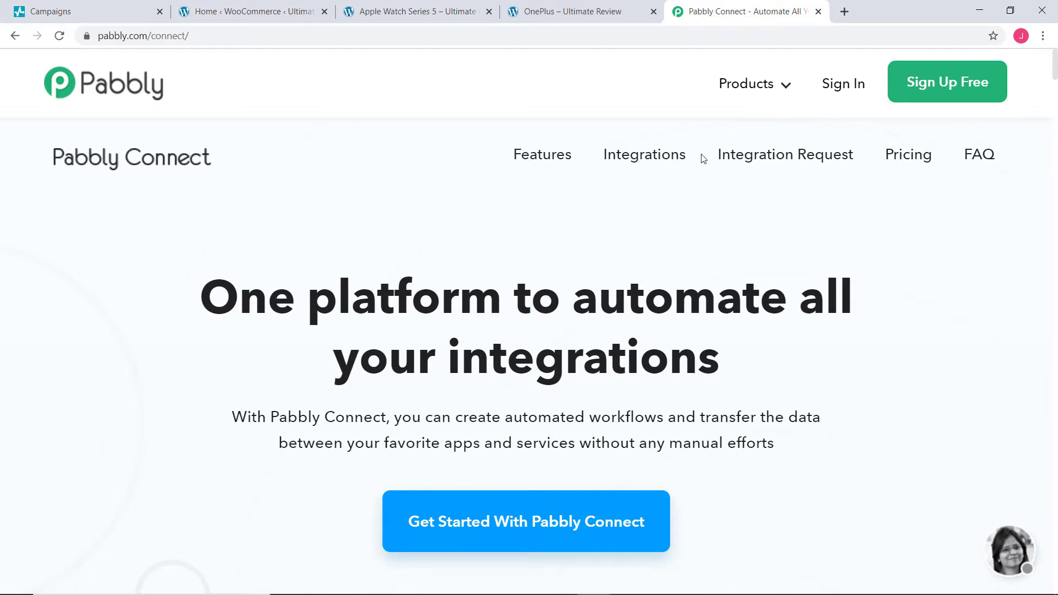
# Step: Sign in to Pabbly and launch Connect from the All Apps page to reach the workflows dashboard
pyautogui.click(836, 83)
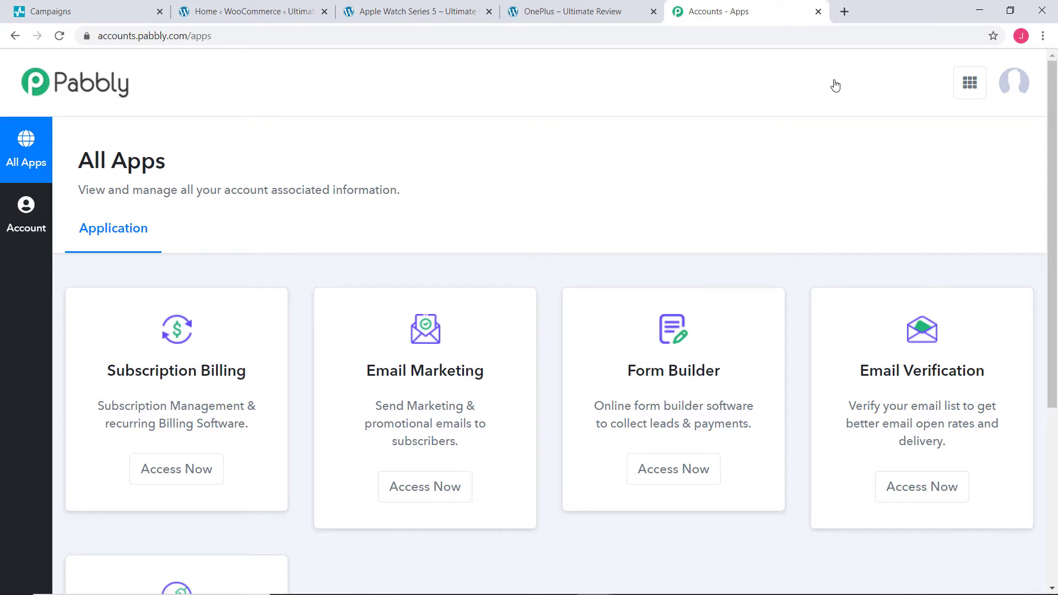
pyautogui.scroll(-5, 833, 97)
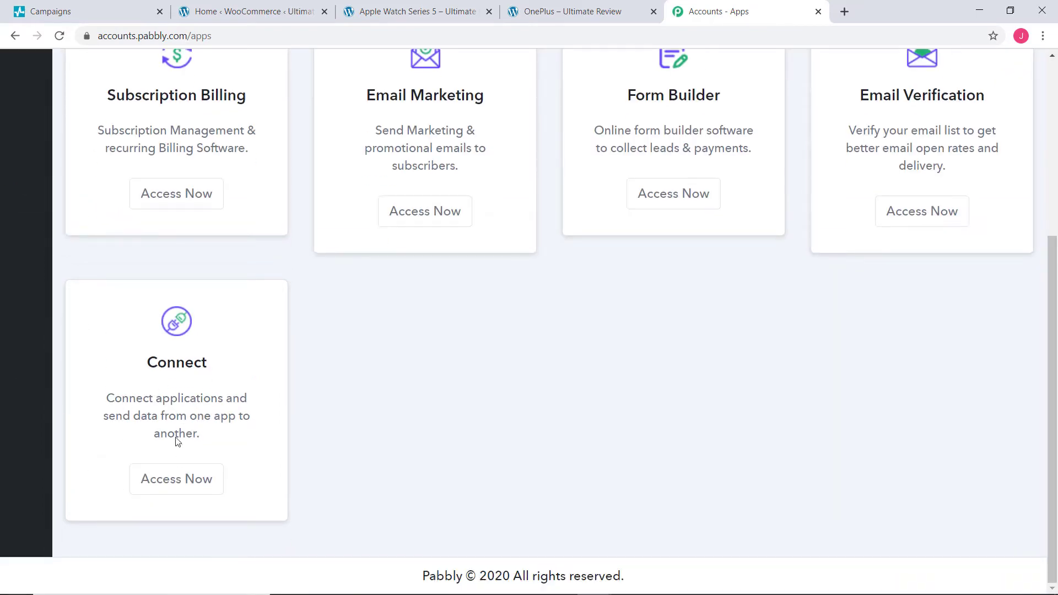
pyautogui.click(183, 483)
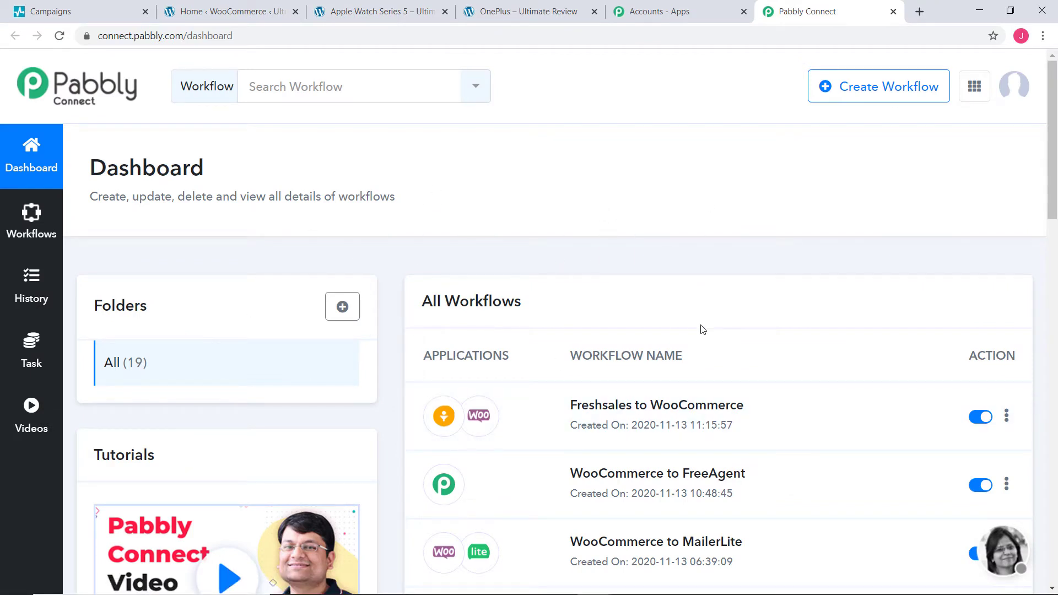
# Step: Create a new workflow called 'WooCommerce to SendPulse' and open it in the editor
pyautogui.click(924, 88)
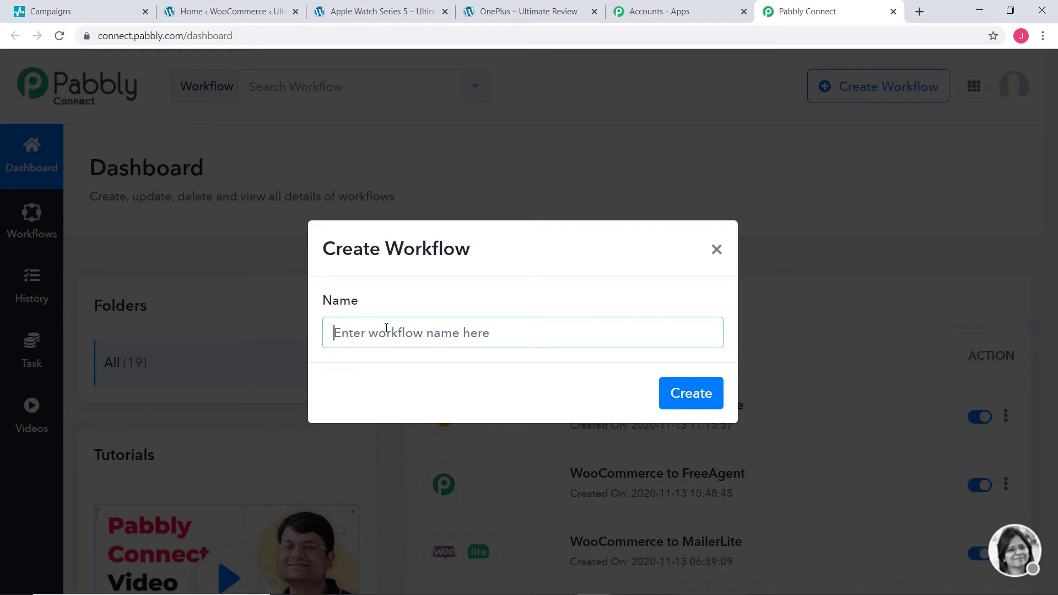
pyautogui.write('Woo')
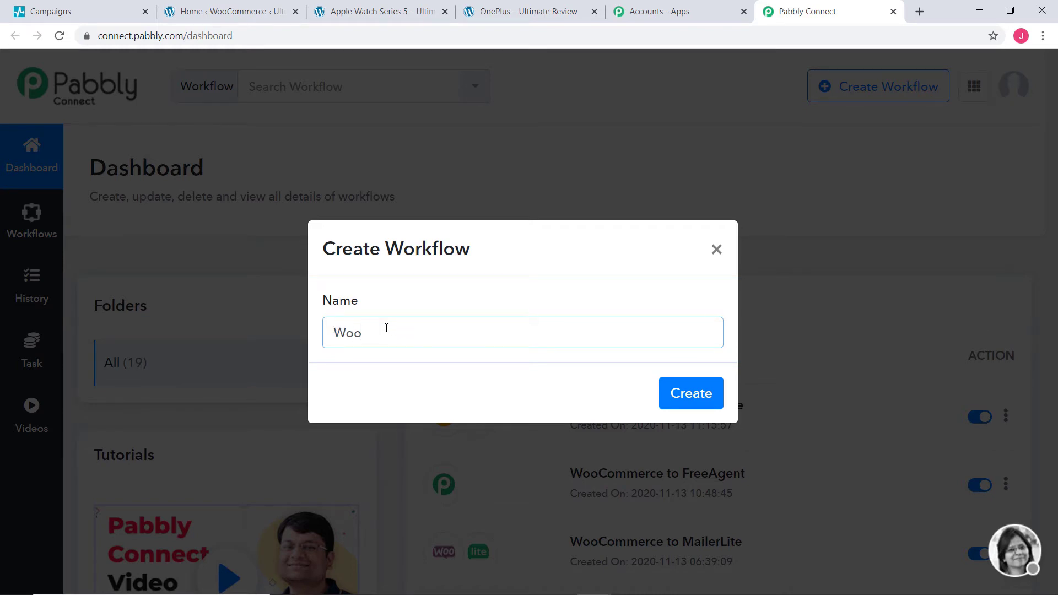
pyautogui.write('Commerce to Sen')
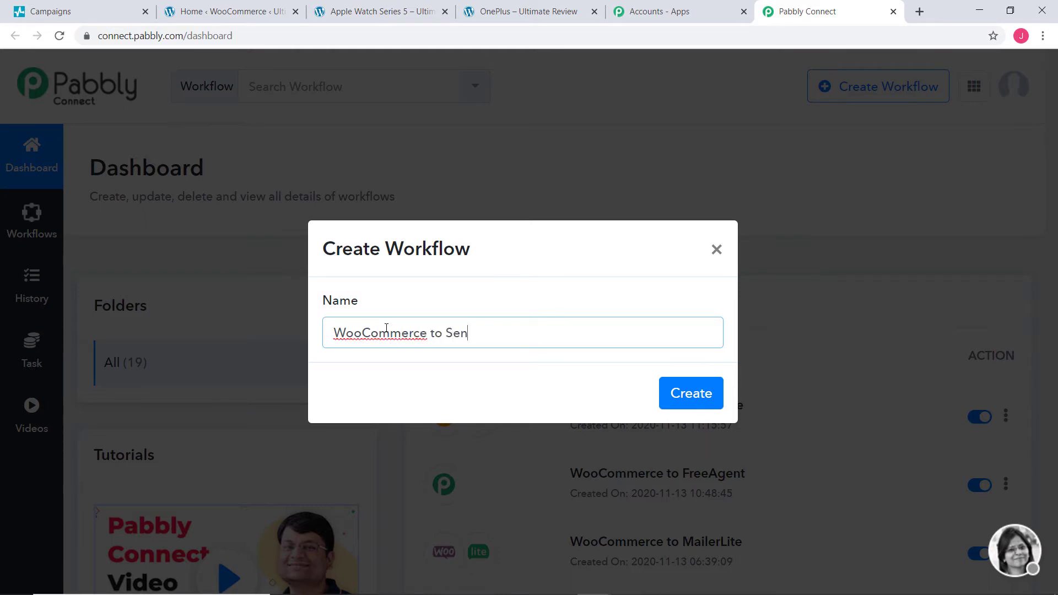
pyautogui.write('dPulse')
pyautogui.click(692, 397)
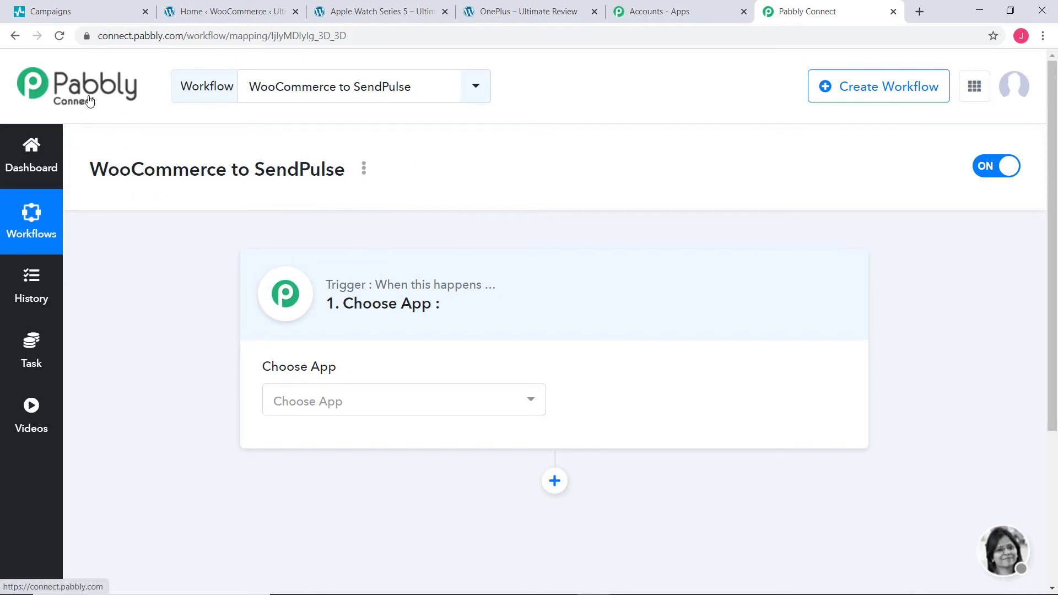
# Step: Set the trigger app to WooCommerce with the New Order Created event
pyautogui.click(332, 406)
pyautogui.write('woo')
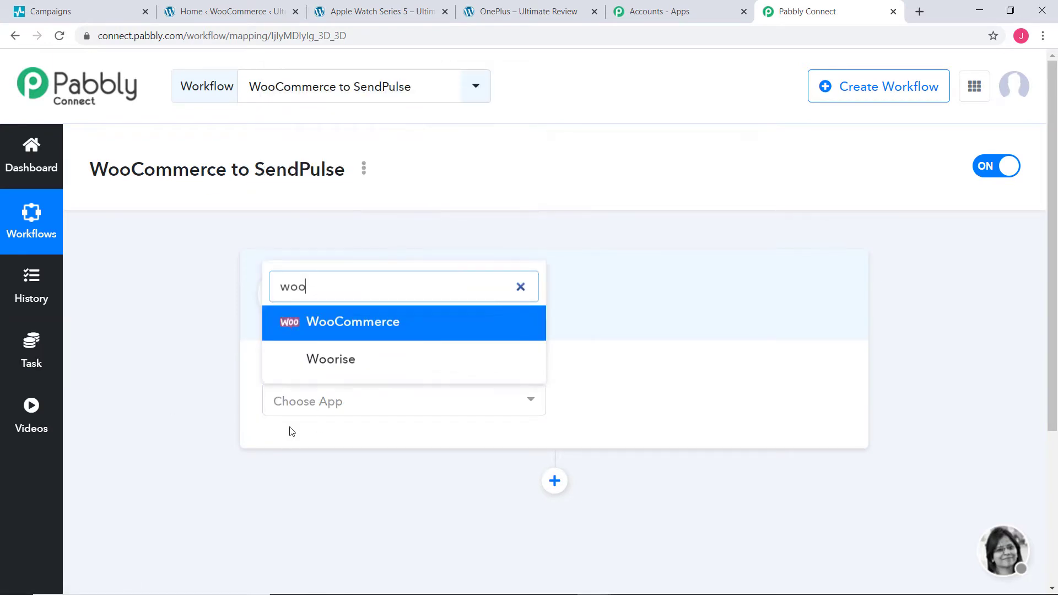
pyautogui.click(371, 336)
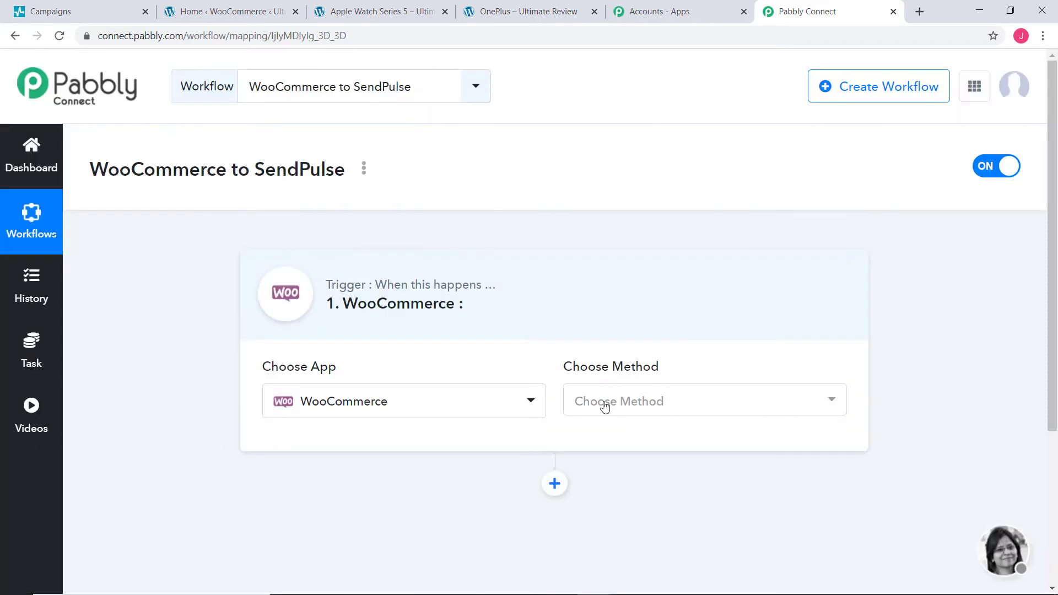
pyautogui.click(605, 404)
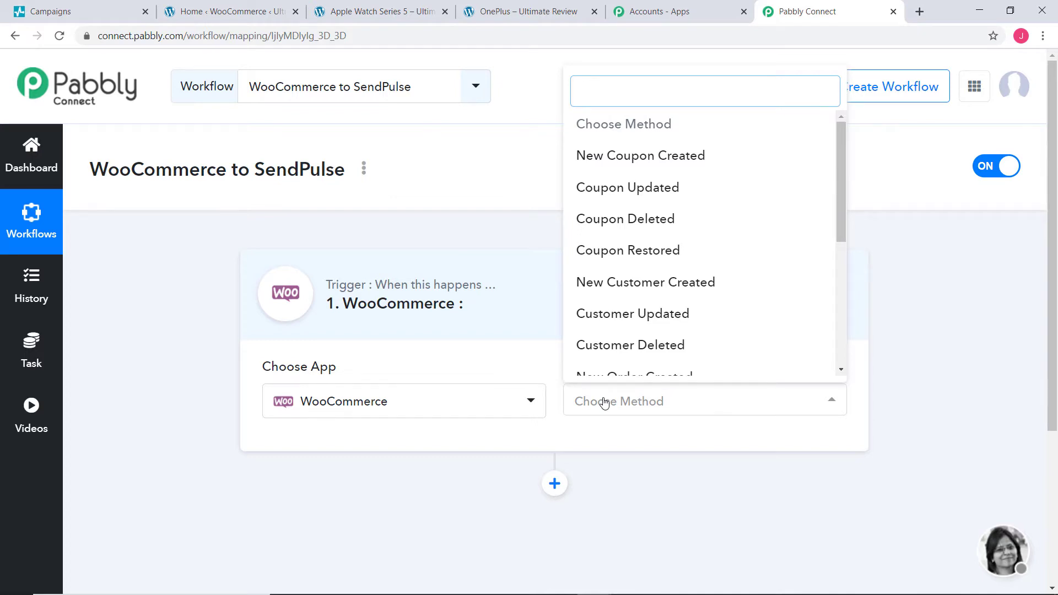
pyautogui.write('new or')
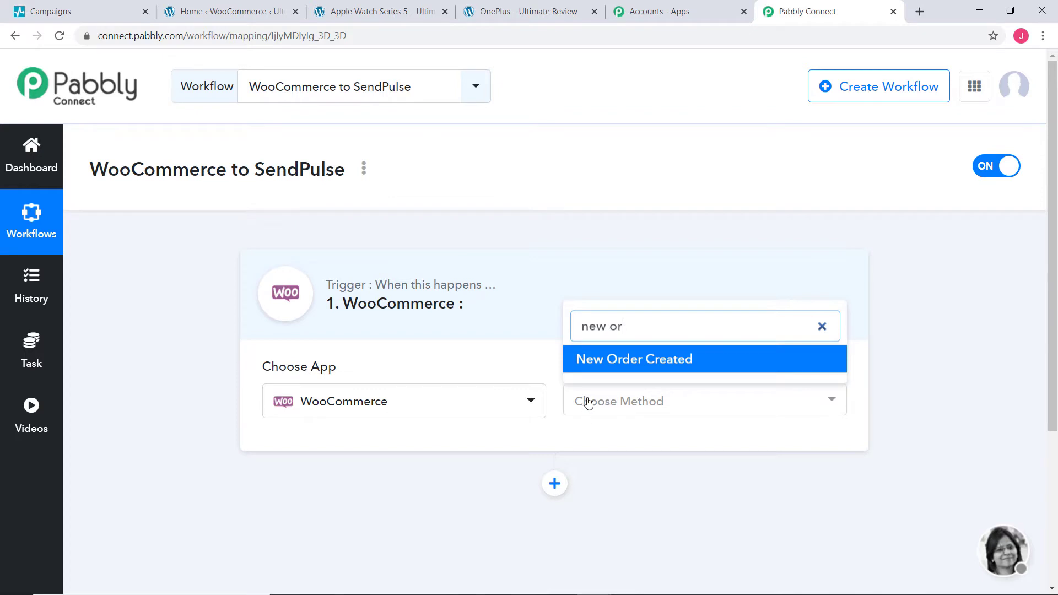
pyautogui.click(654, 360)
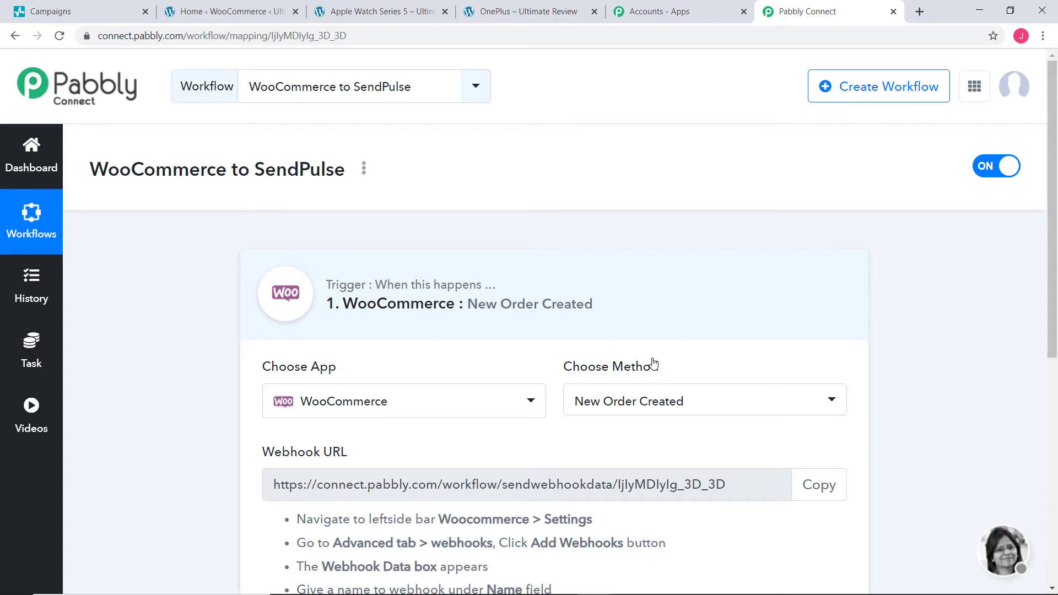
# Step: Keep New Order Created, copy the generated webhook URL, and go to the WooCommerce admin tab
pyautogui.click(696, 413)
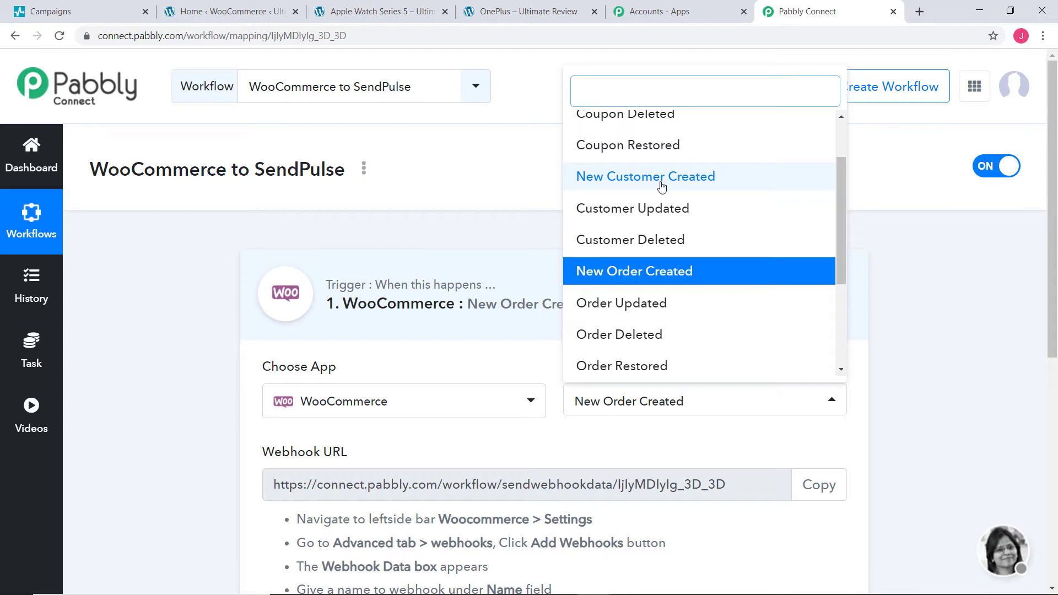
pyautogui.click(504, 241)
pyautogui.scroll(-2, 543, 321)
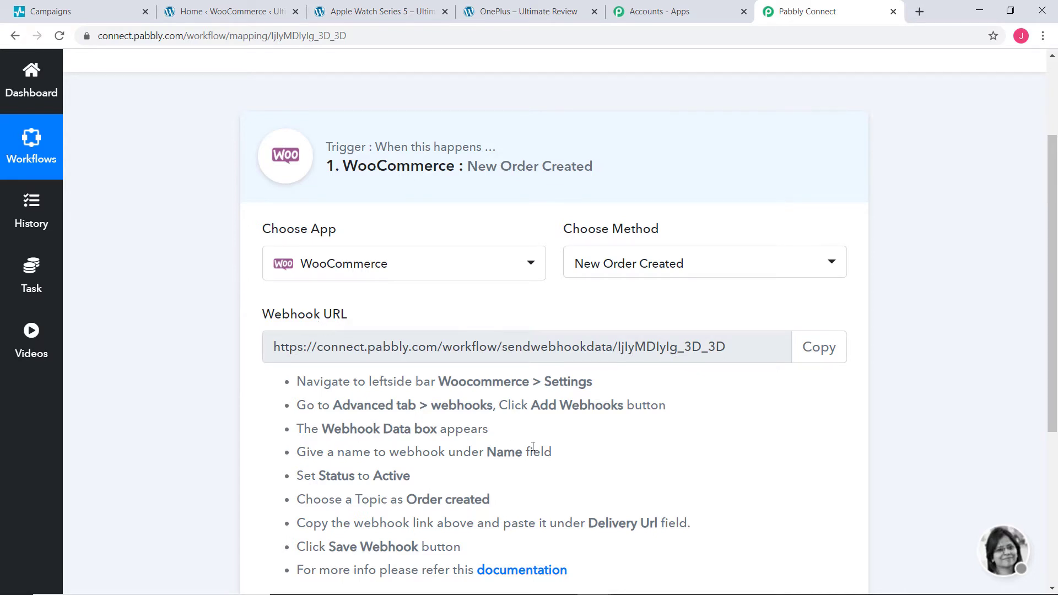
pyautogui.scroll(-3, 477, 446)
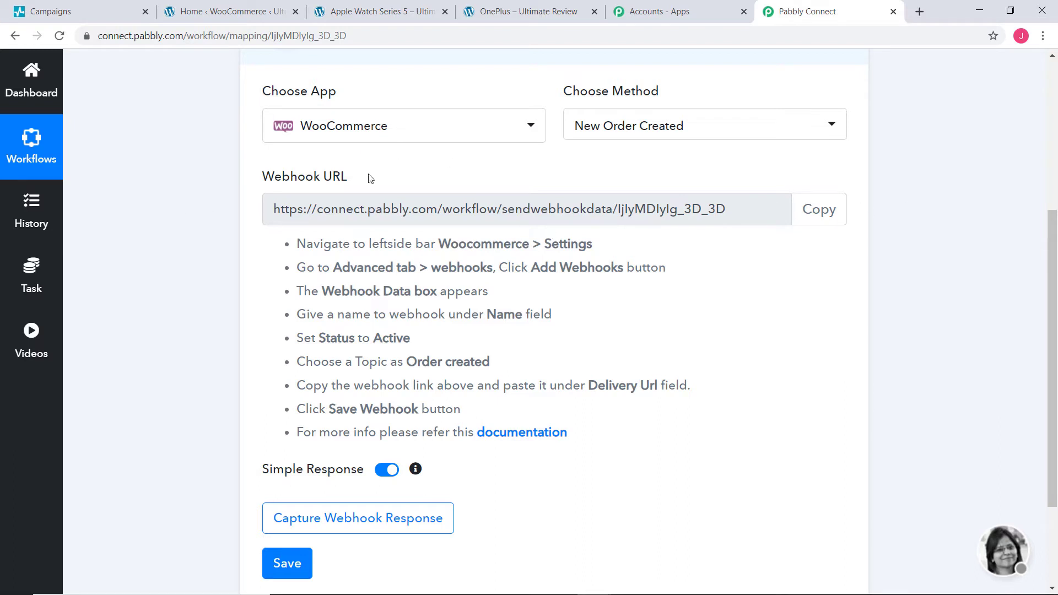
pyautogui.click(815, 211)
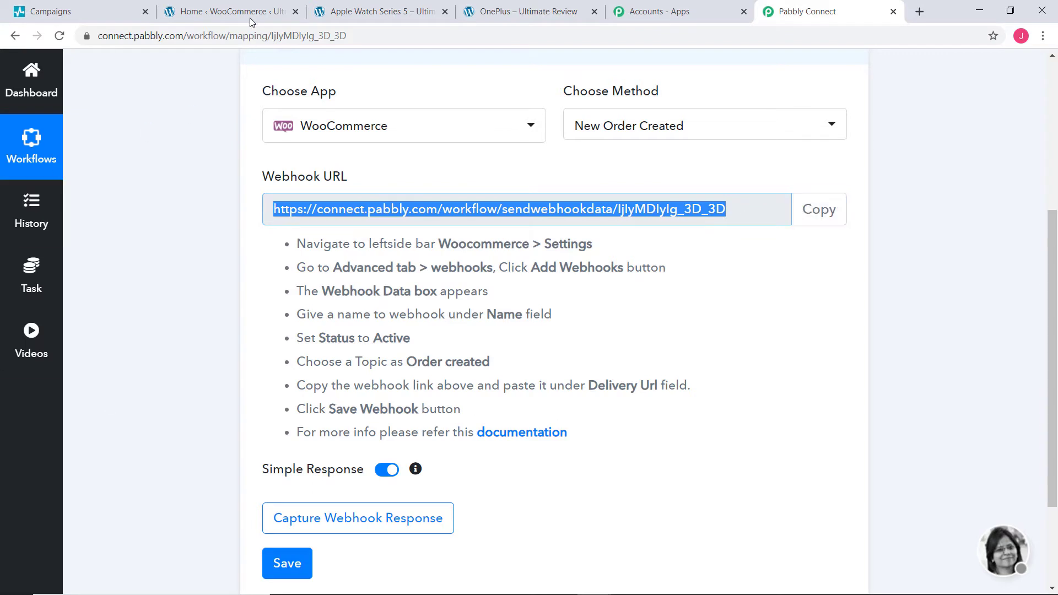
pyautogui.click(234, 11)
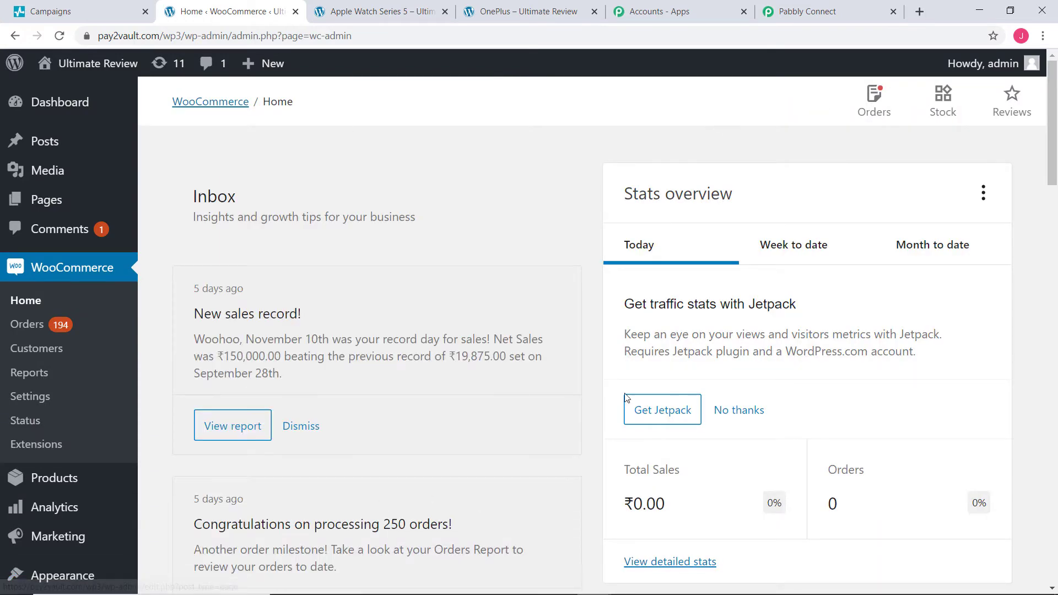
# Step: Go to WooCommerce Settings > Advanced > Webhooks and start adding a new webhook
pyautogui.click(31, 398)
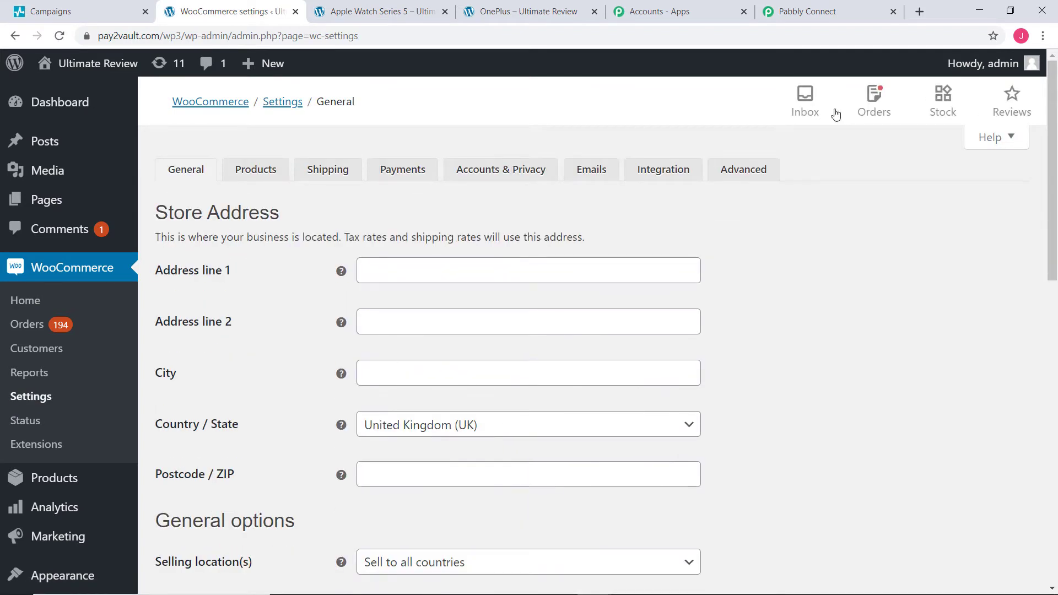
pyautogui.click(747, 171)
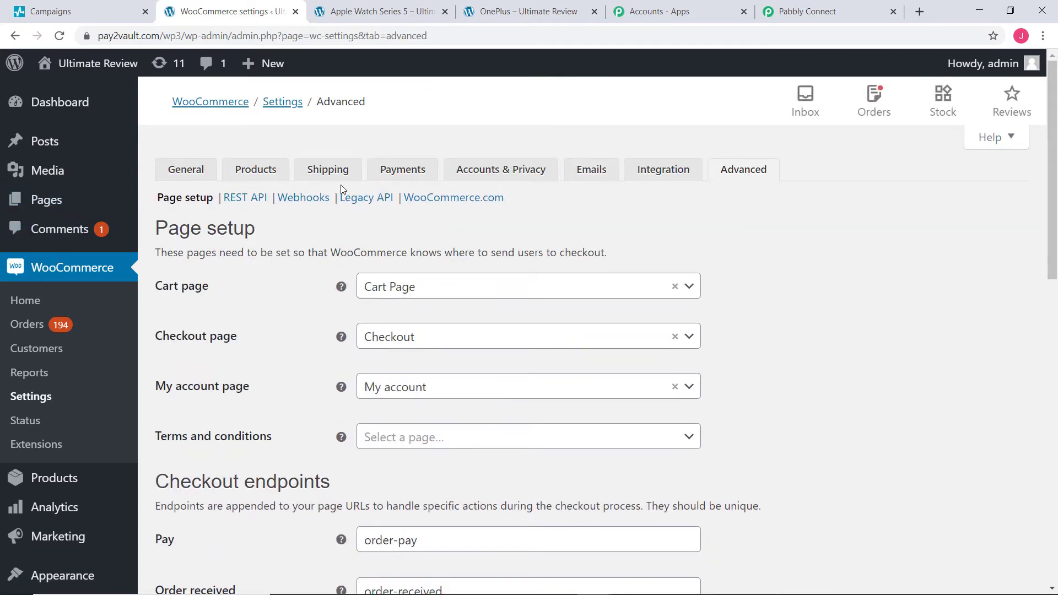
pyautogui.click(302, 201)
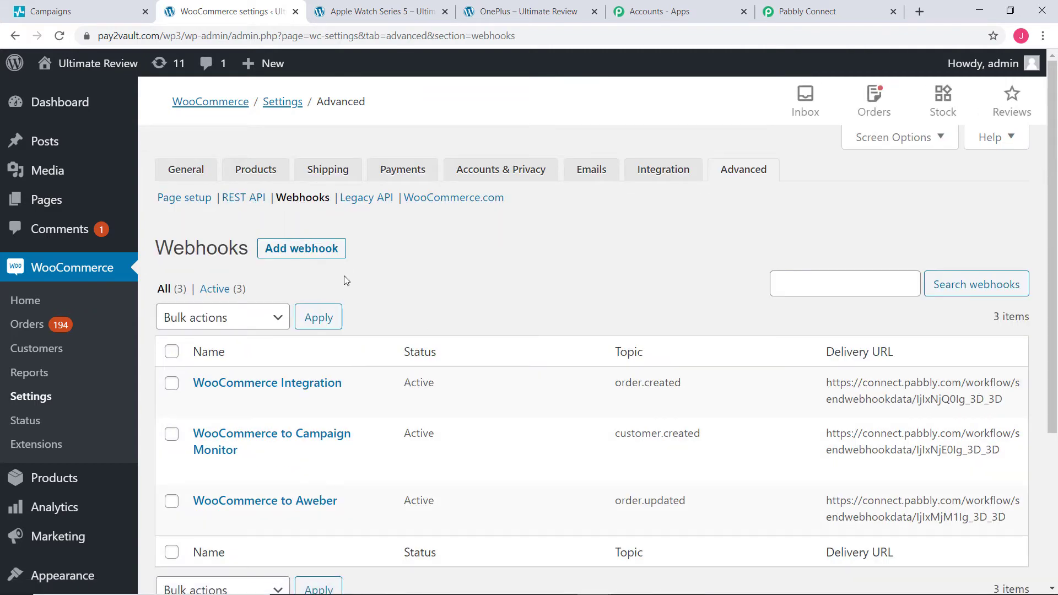
pyautogui.click(285, 252)
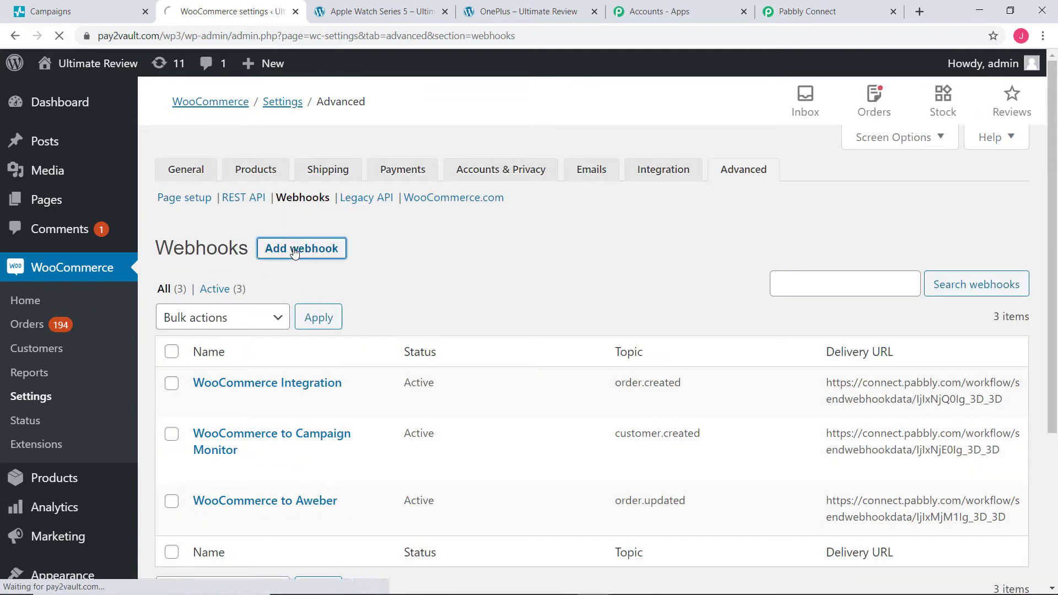
# Step: Name the webhook 'WooCommerce Integration', with status Active and topic Order created
pyautogui.click(364, 269)
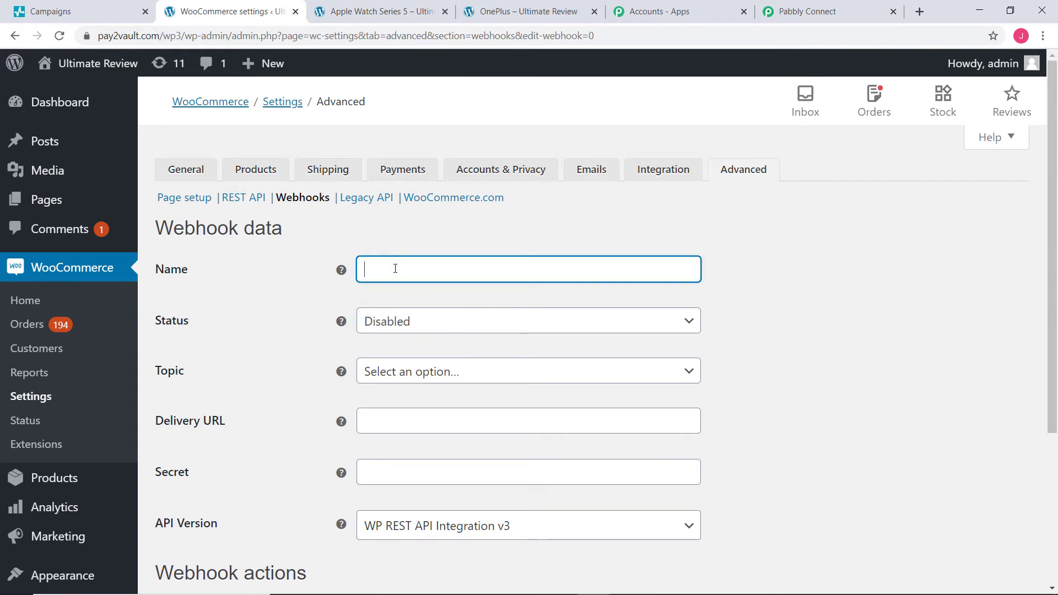
pyautogui.write('WooCommerce ')
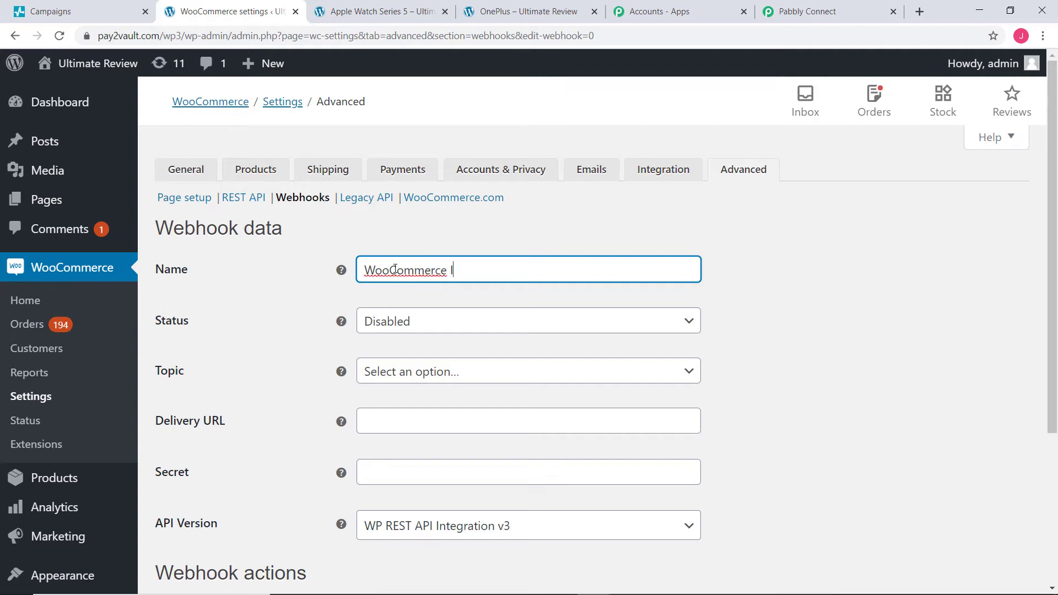
pyautogui.write('Integration')
pyautogui.click(464, 324)
pyautogui.click(442, 349)
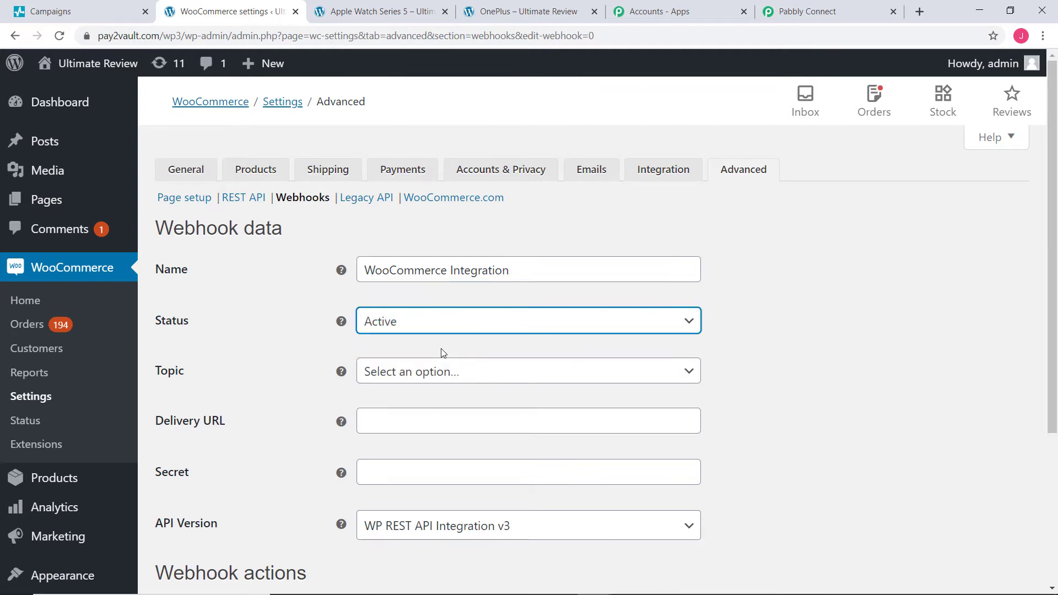
pyautogui.click(443, 380)
pyautogui.write('or')
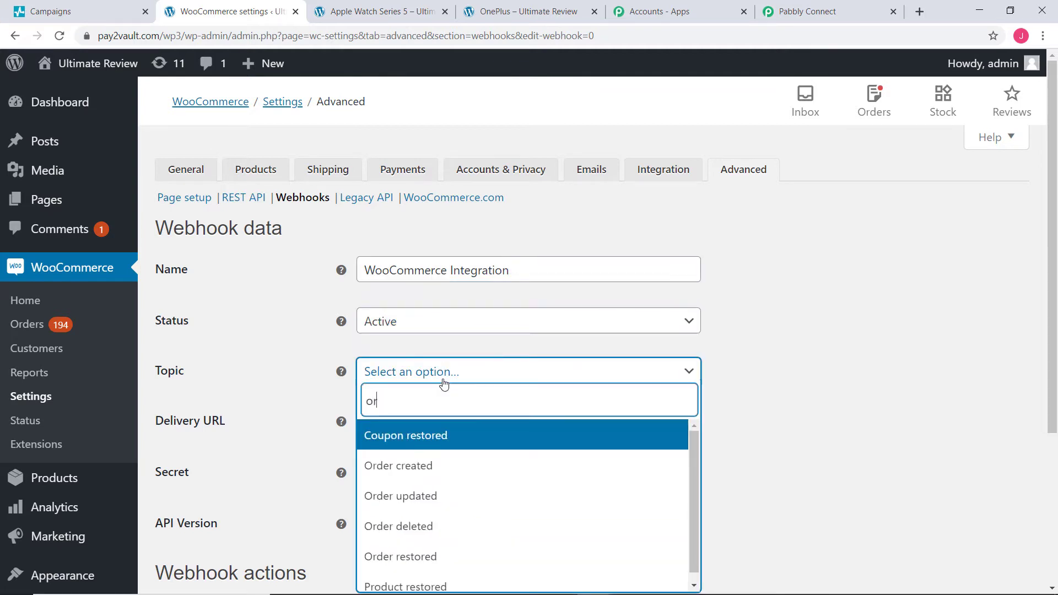
pyautogui.write('der')
pyautogui.click(426, 441)
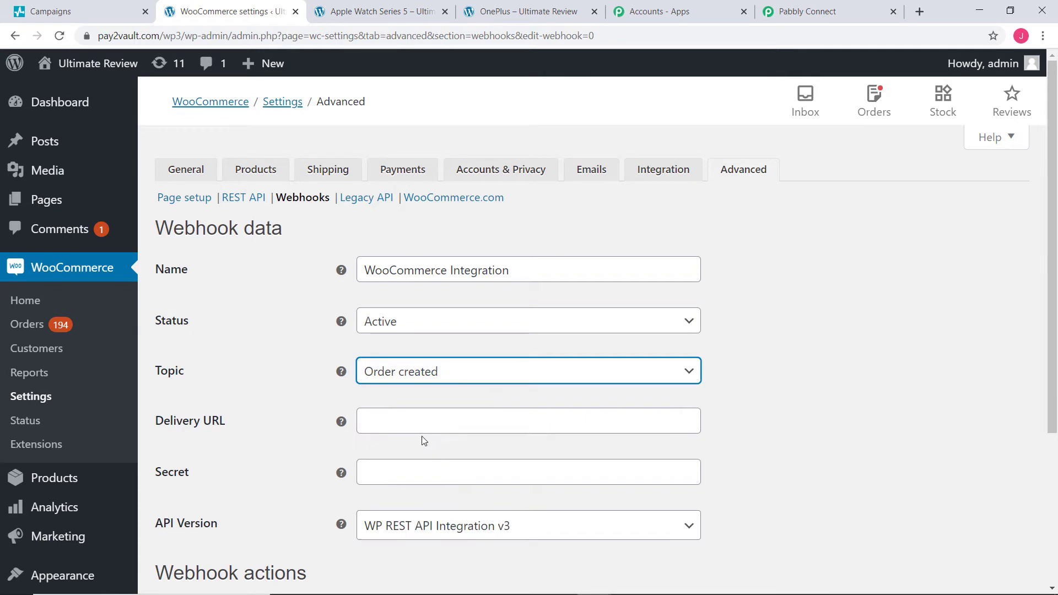
# Step: Paste the Pabbly webhook URL as Delivery URL, save the webhook, and return to Pabbly Connect
pyautogui.click(378, 424)
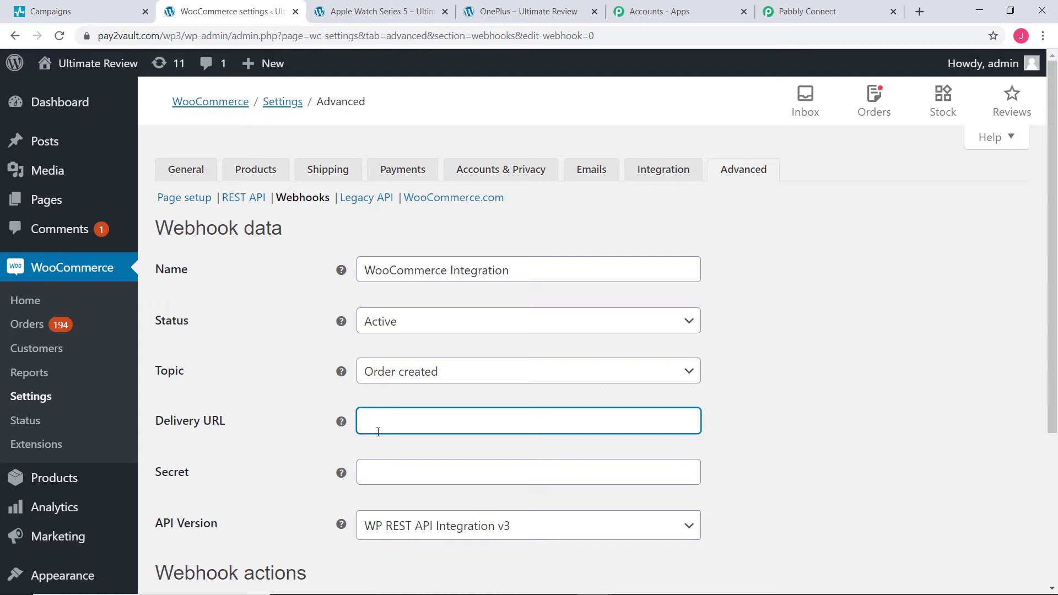
pyautogui.hotkey('ctrl', 'v')
pyautogui.scroll(-4, 765, 365)
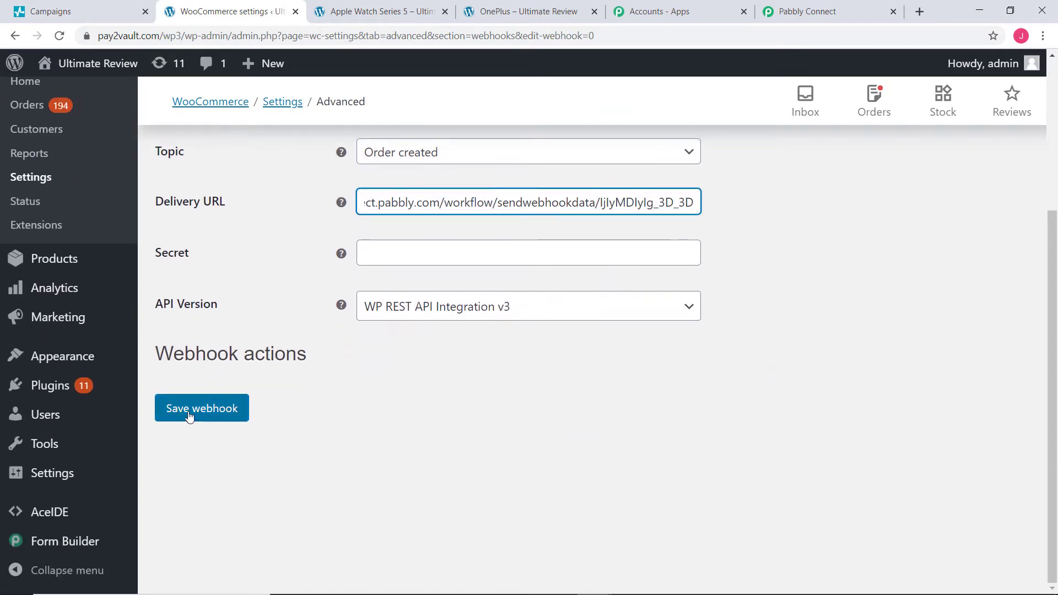
pyautogui.click(206, 415)
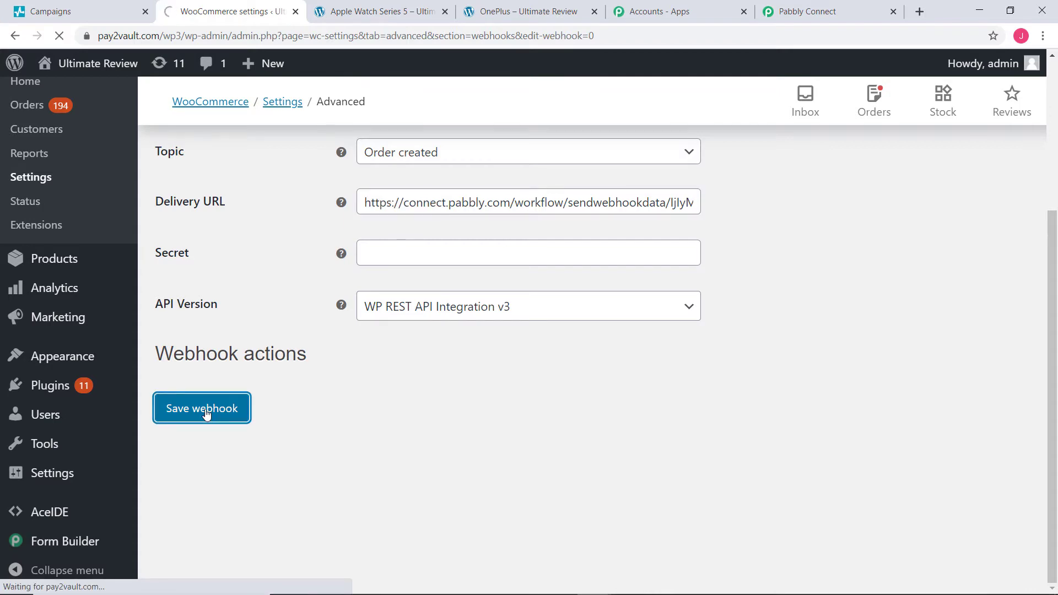
pyautogui.scroll(-6, 813, 341)
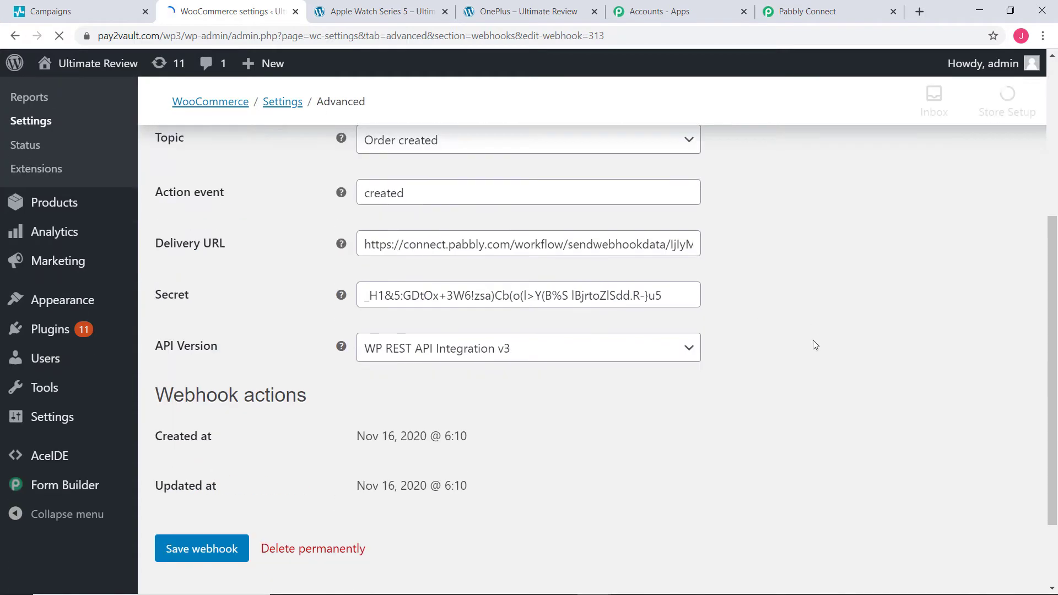
pyautogui.click(199, 452)
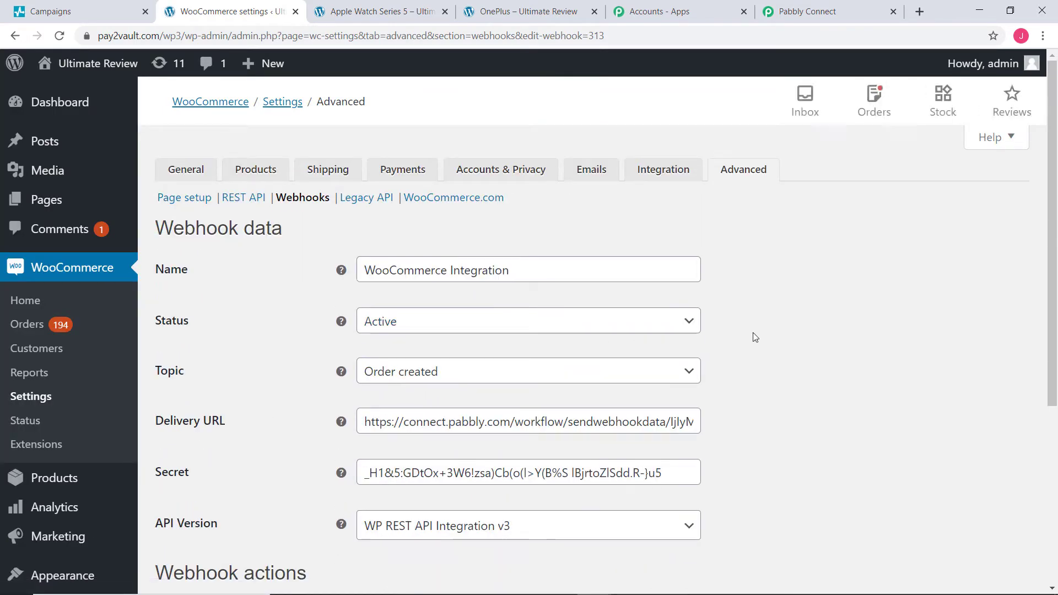
pyautogui.click(805, 9)
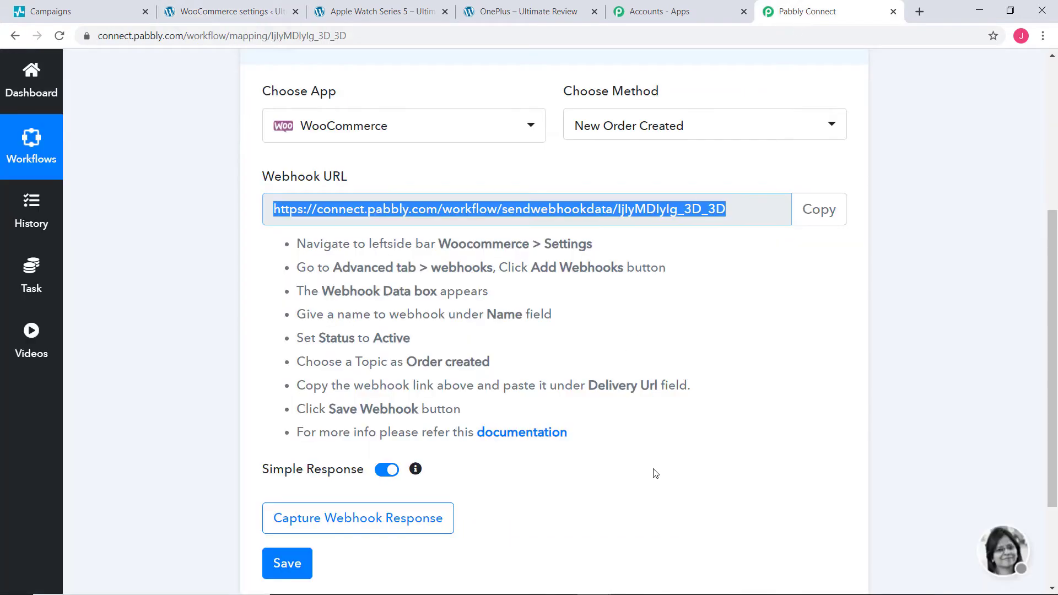
# Step: Start capturing the webhook response in Pabbly, then bring up the Apple Watch Series 5 product page
pyautogui.click(791, 421)
pyautogui.scroll(-3, 789, 421)
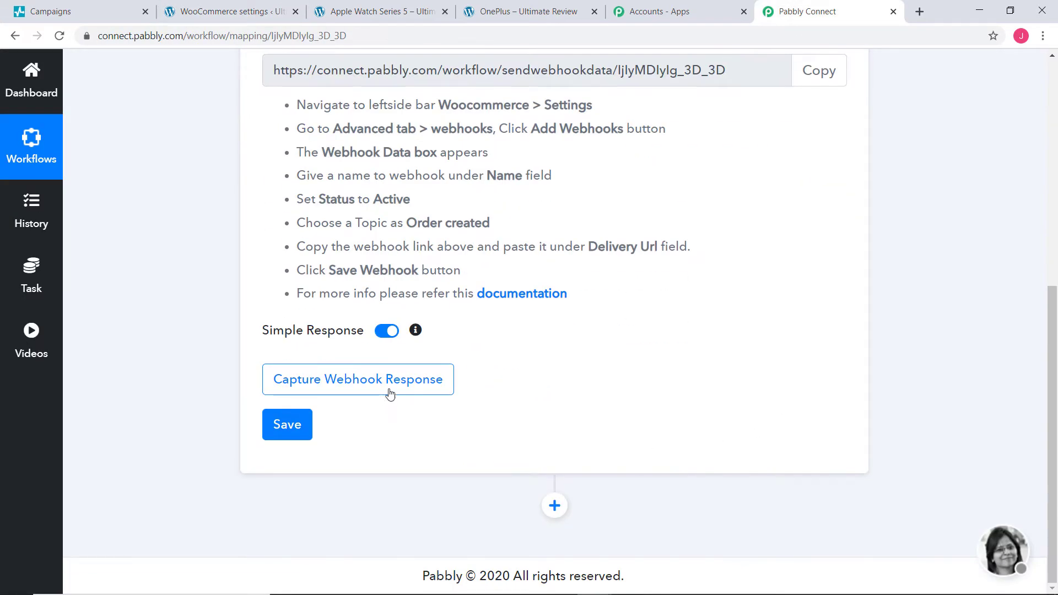
pyautogui.click(369, 384)
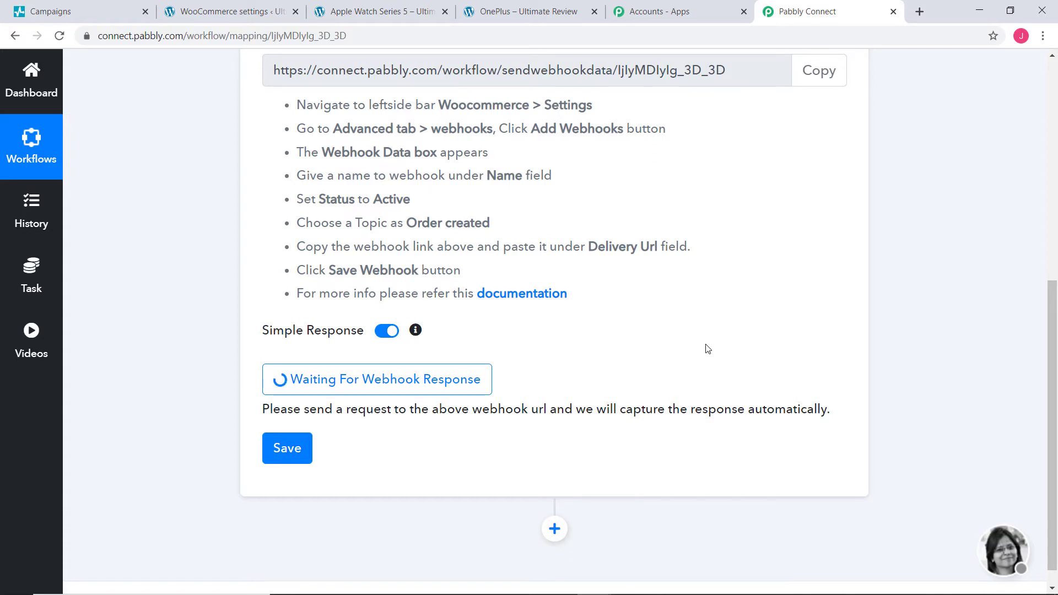
pyautogui.click(420, 13)
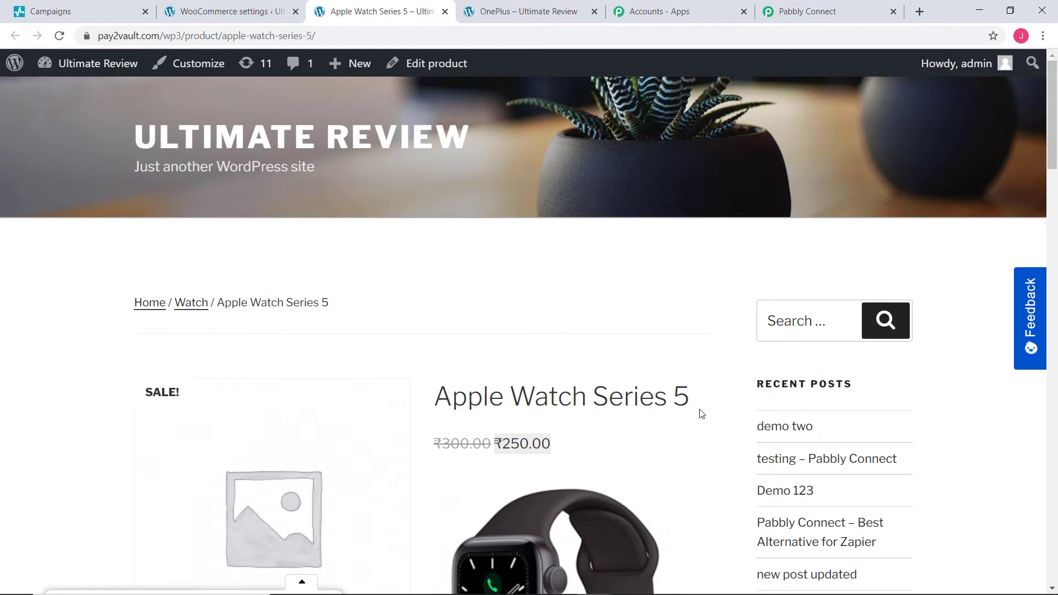
# Step: Add one Apple Watch Series 5 to the cart and proceed to checkout
pyautogui.scroll(-10, 702, 414)
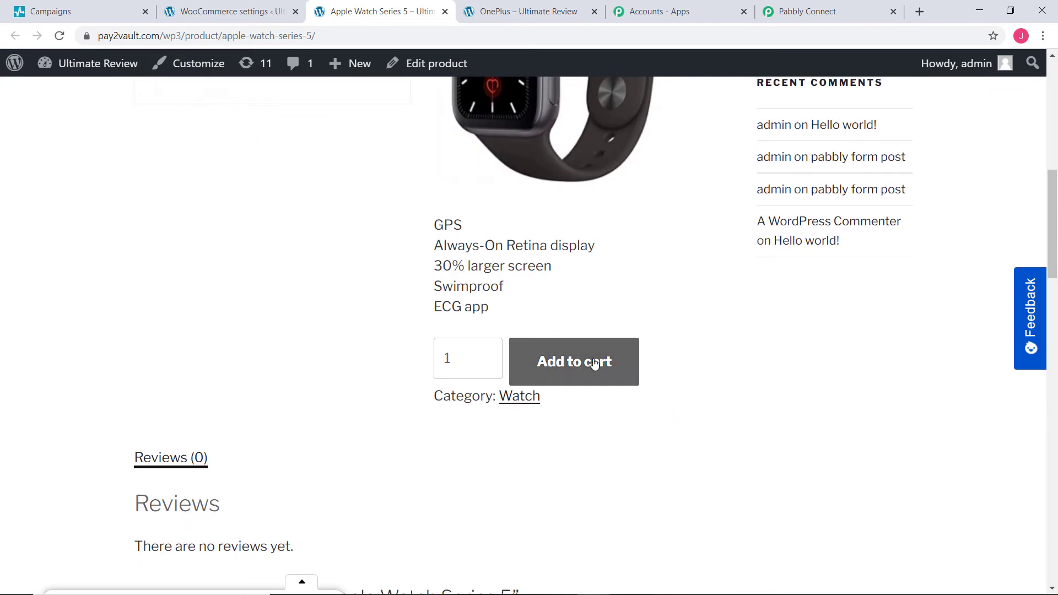
pyautogui.click(550, 362)
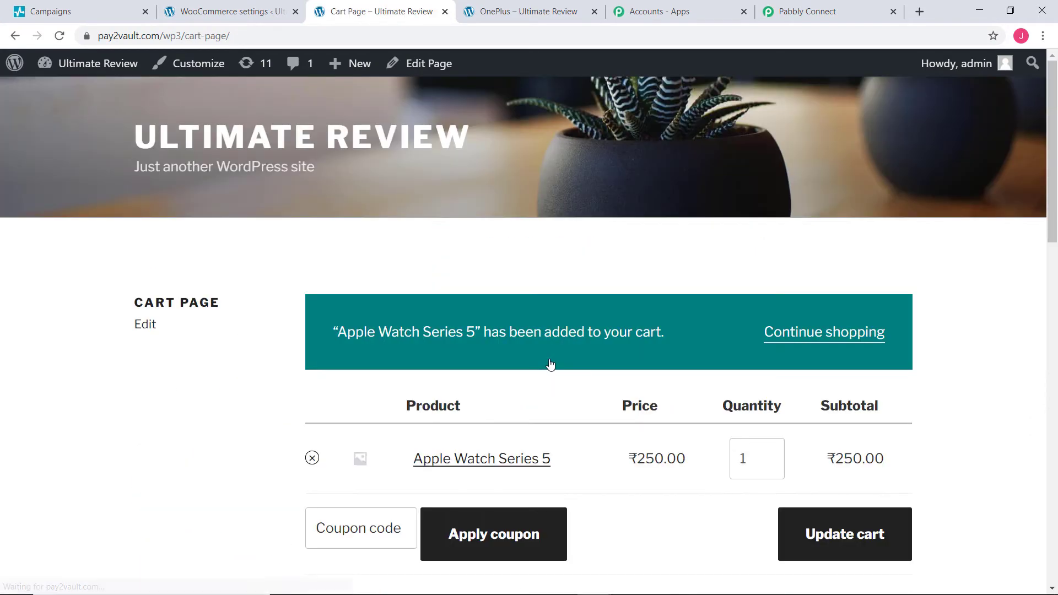
pyautogui.scroll(-4, 550, 365)
pyautogui.scroll(-2, 550, 364)
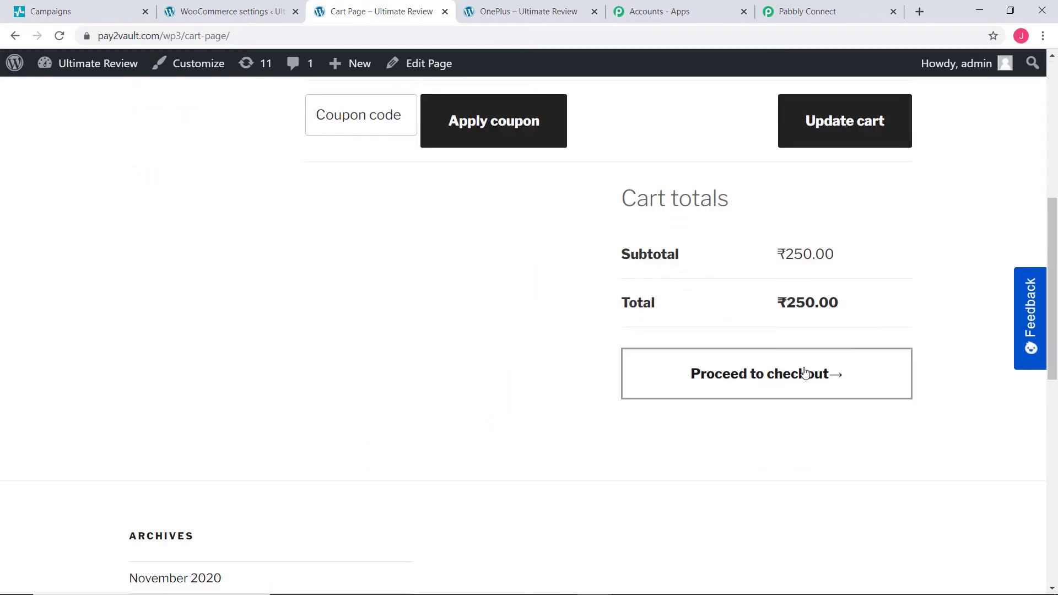
pyautogui.click(765, 375)
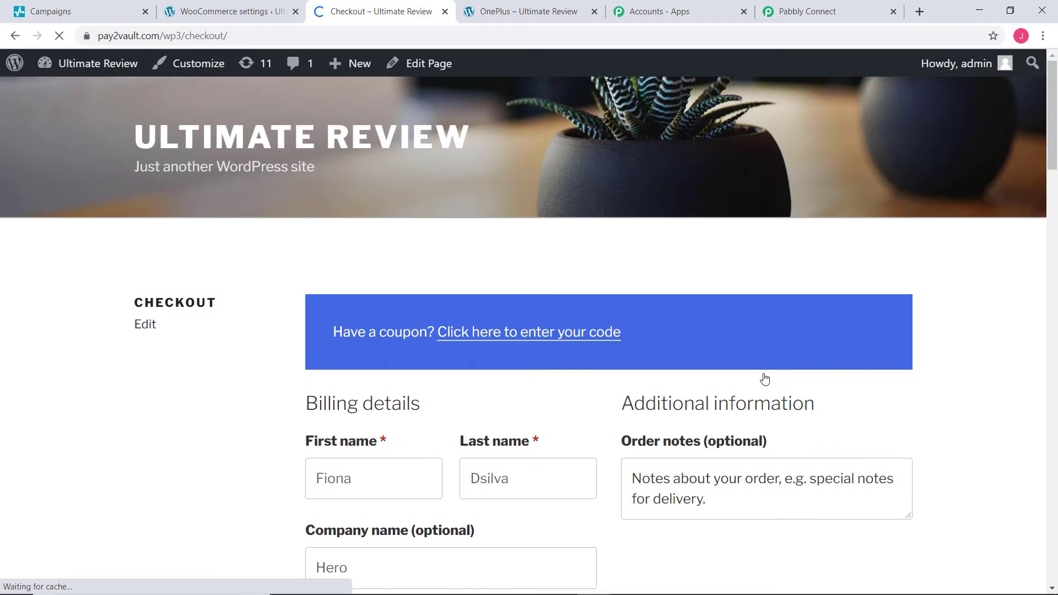
# Step: Replace the prefilled billing first and last name with the new customer's name
pyautogui.scroll(-5, 764, 378)
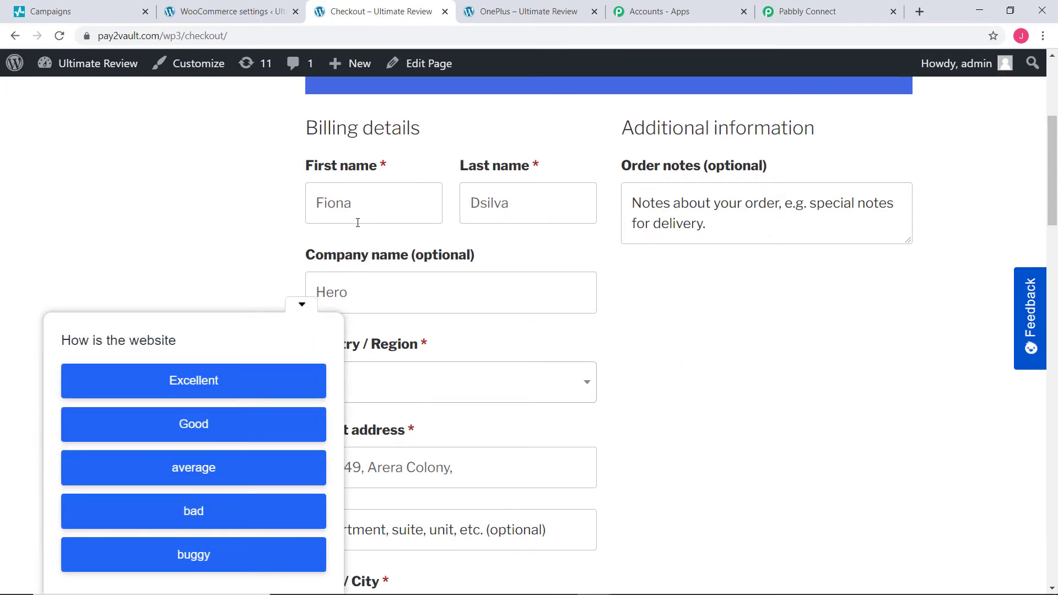
pyautogui.click(302, 305)
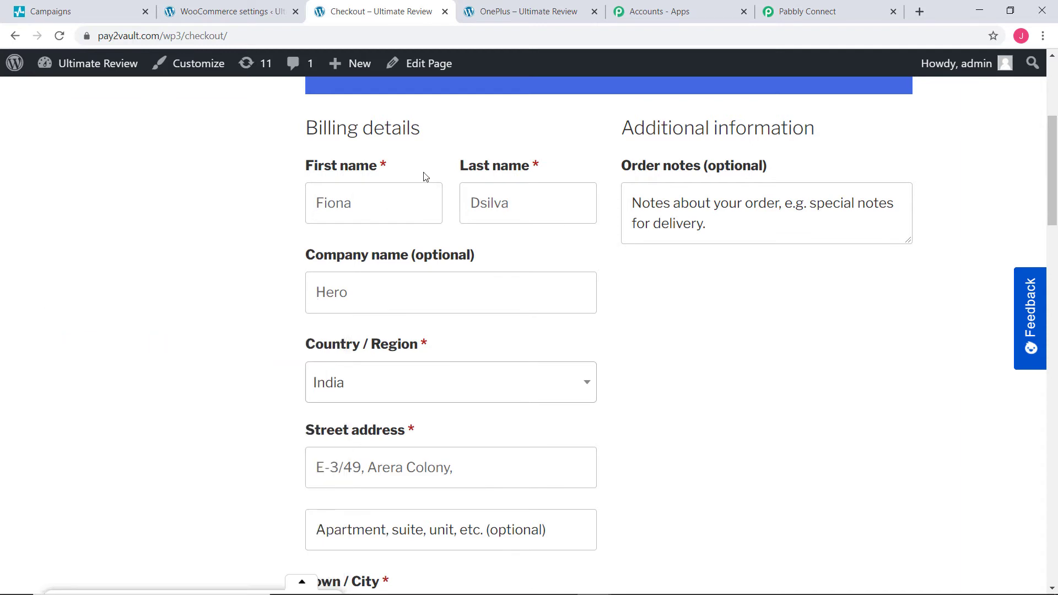
pyautogui.doubleClick(381, 202)
pyautogui.press('BackSpace')
pyautogui.press('Tab')
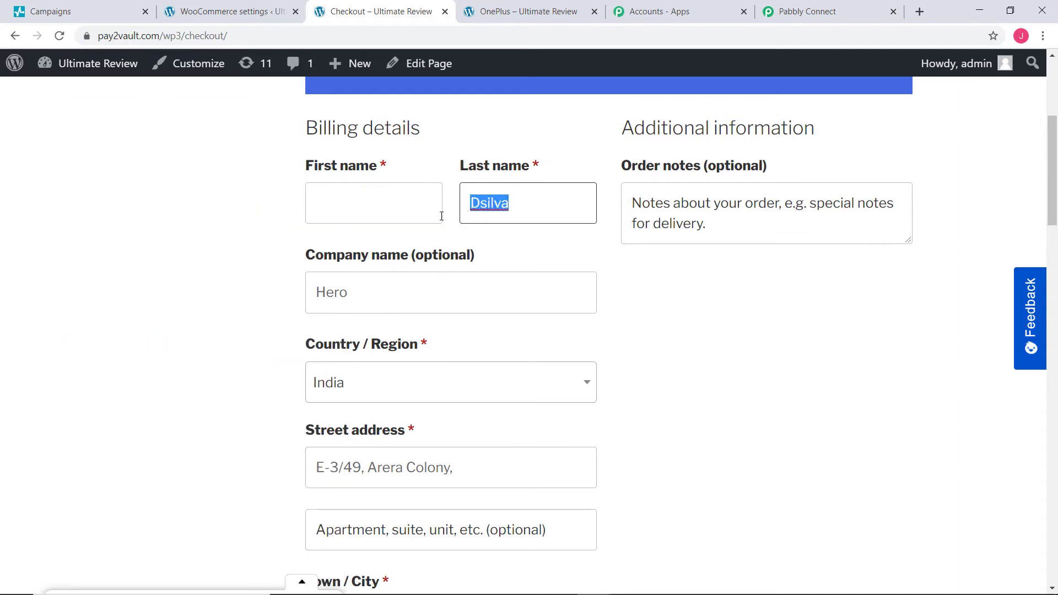
pyautogui.press('BackSpace')
pyautogui.click(329, 214)
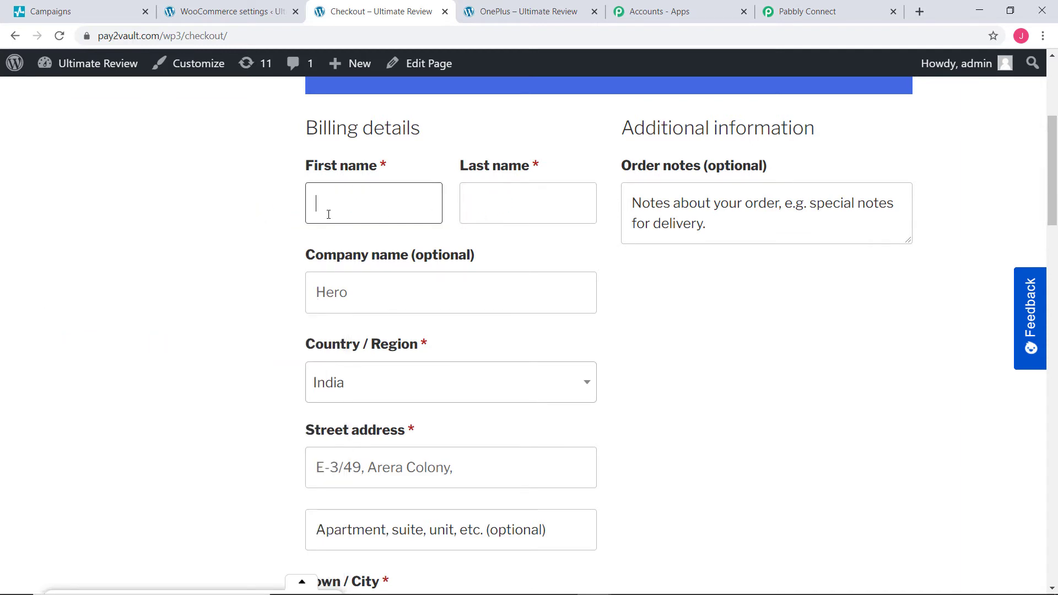
pyautogui.click(481, 210)
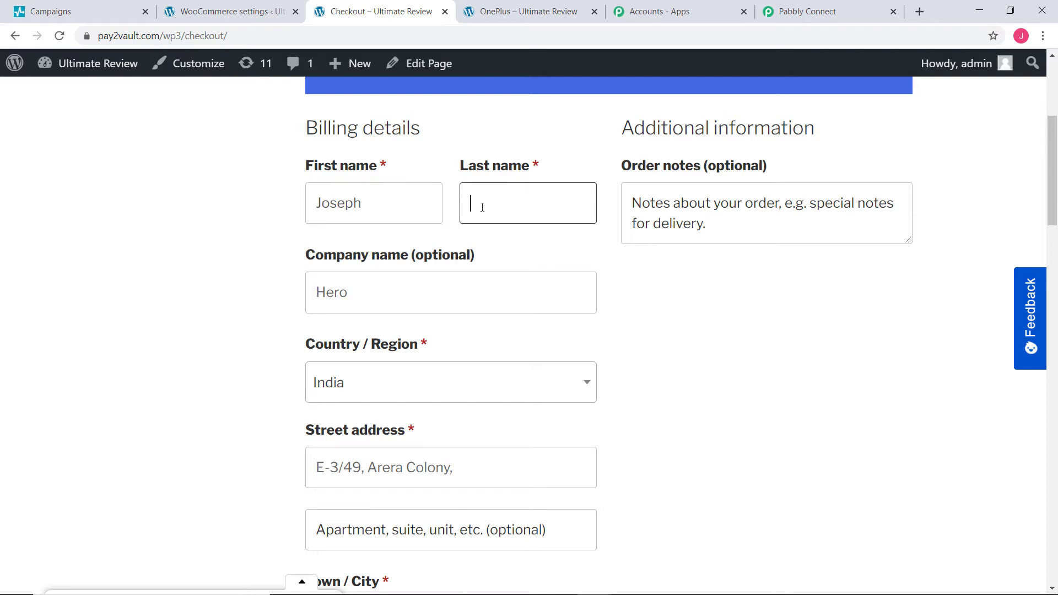
# Step: Replace the prefilled billing e-mail with the new customer's e-mail address
pyautogui.scroll(-3, 515, 274)
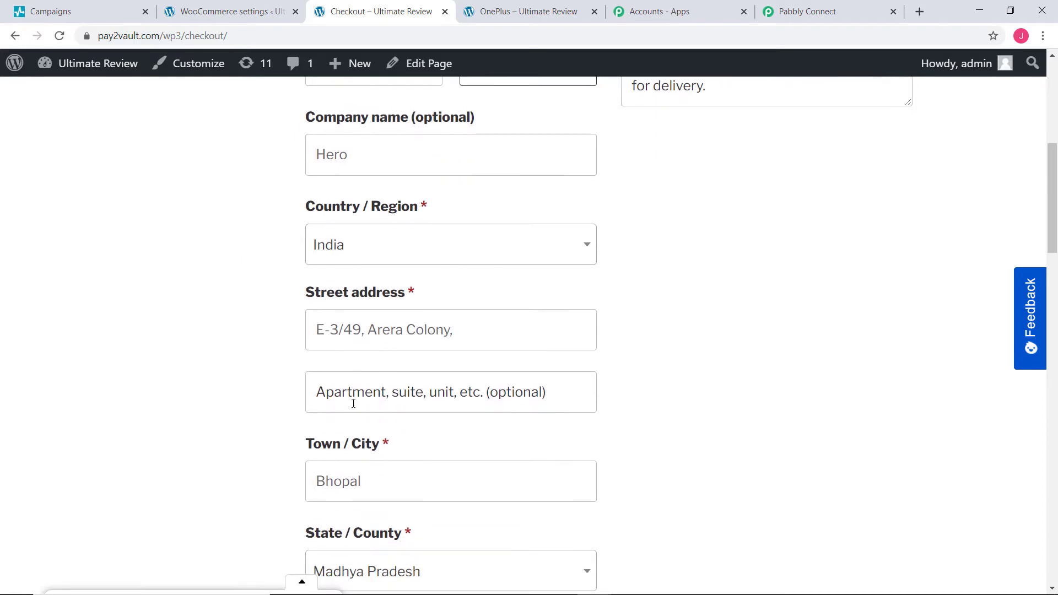
pyautogui.scroll(-8, 396, 405)
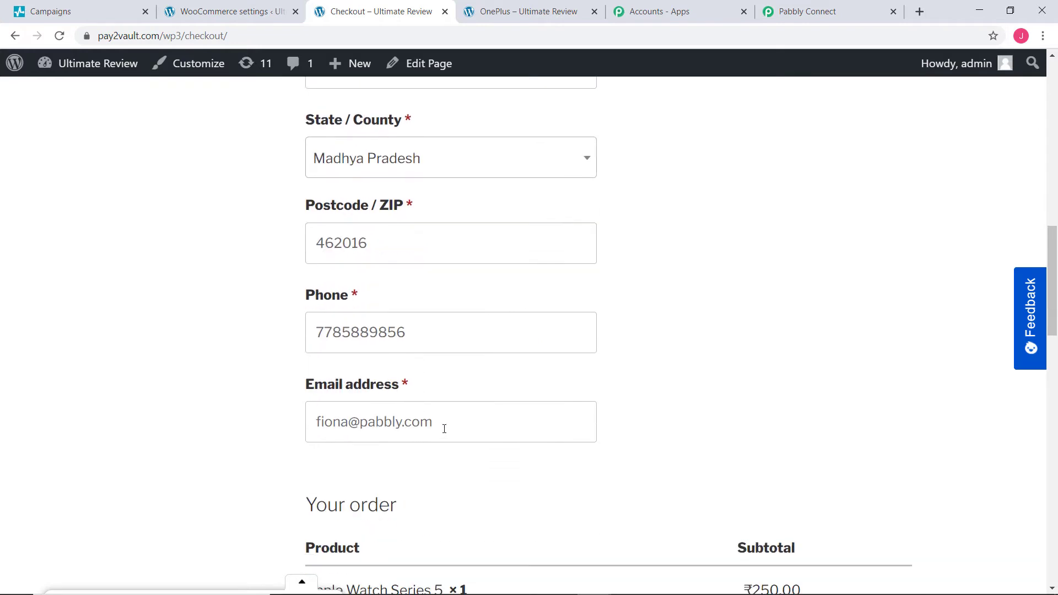
pyautogui.moveTo(444, 429); pyautogui.dragTo(292, 449)
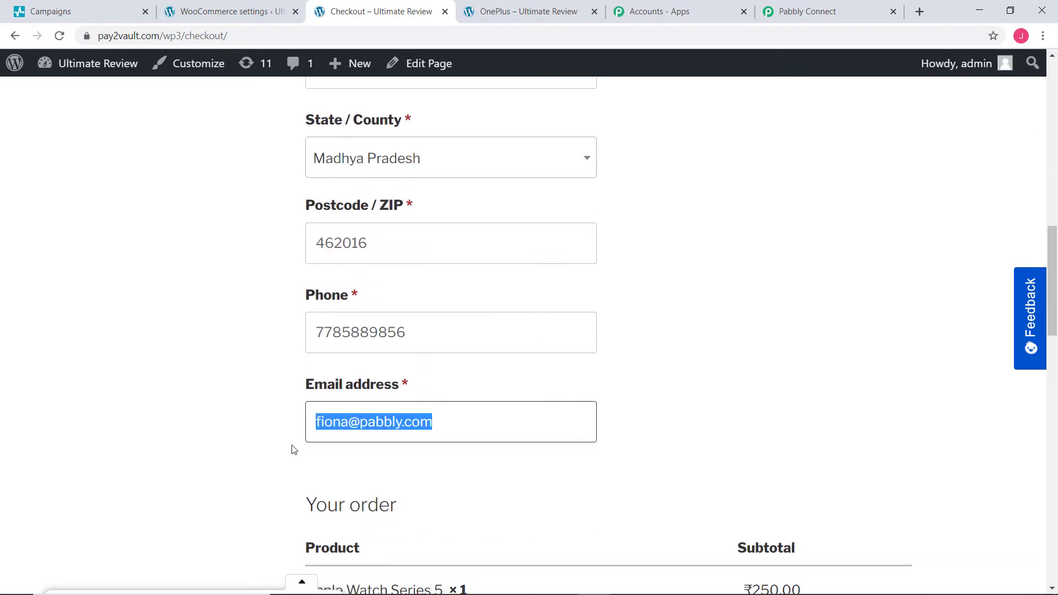
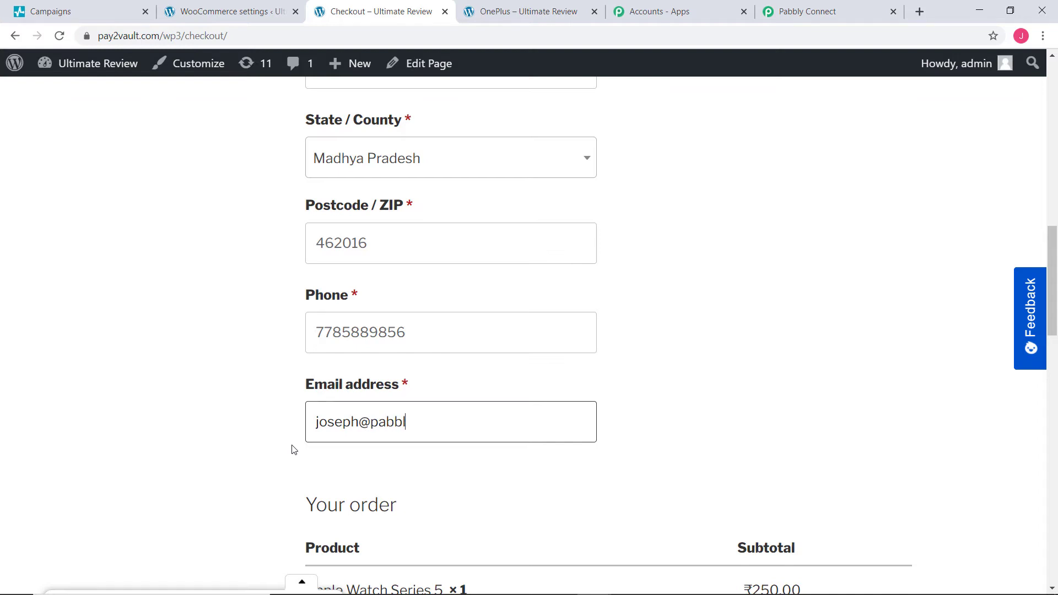
# Step: Place the cash-on-delivery order for ₹250.00 and return to Pabbly Connect
pyautogui.scroll(-10, 333, 456)
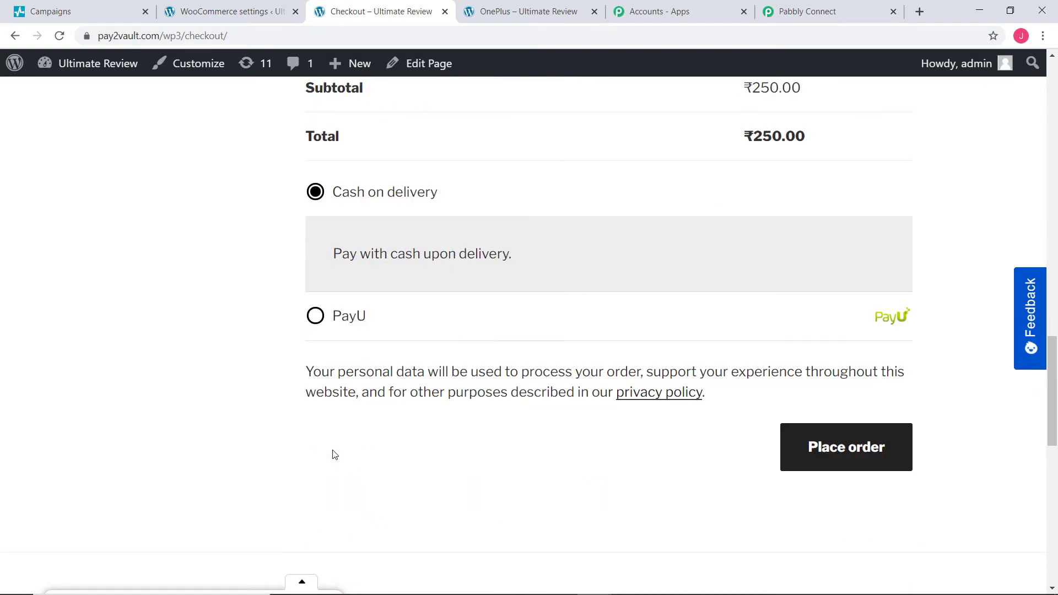
pyautogui.click(821, 441)
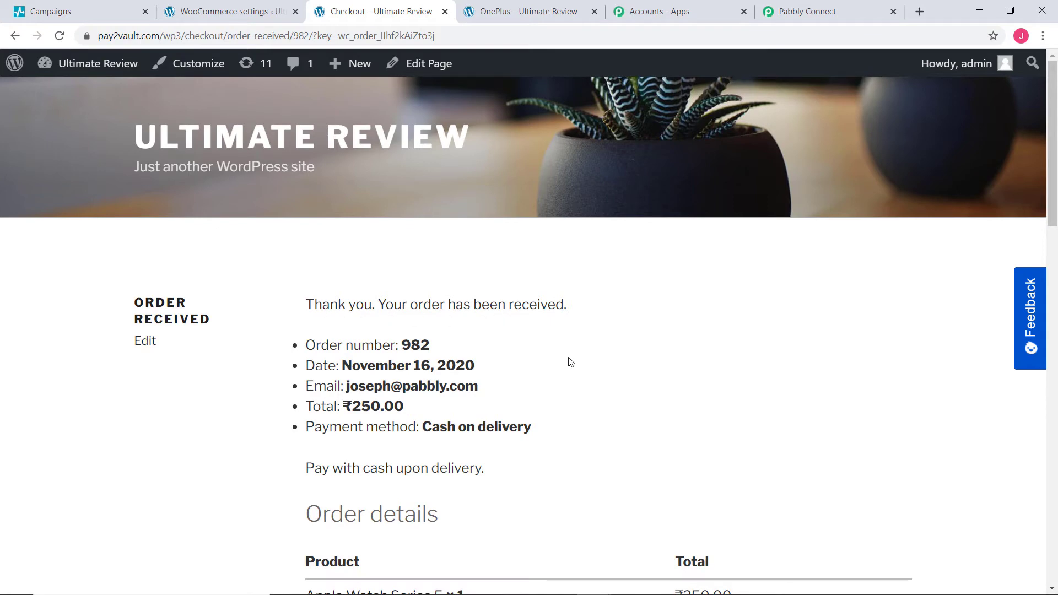
pyautogui.scroll(-2, 642, 385)
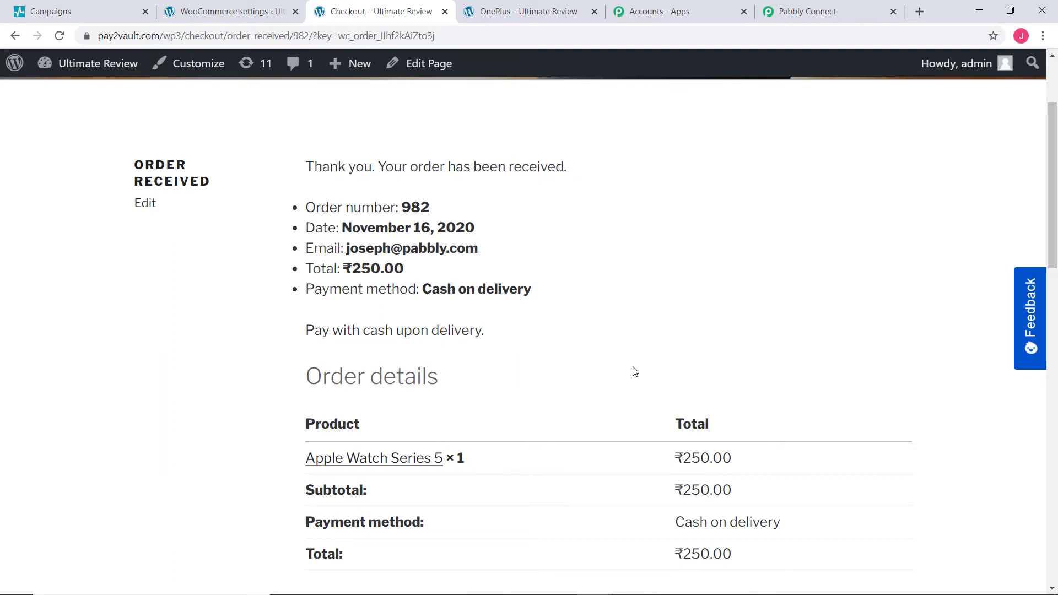
pyautogui.scroll(2, 680, 328)
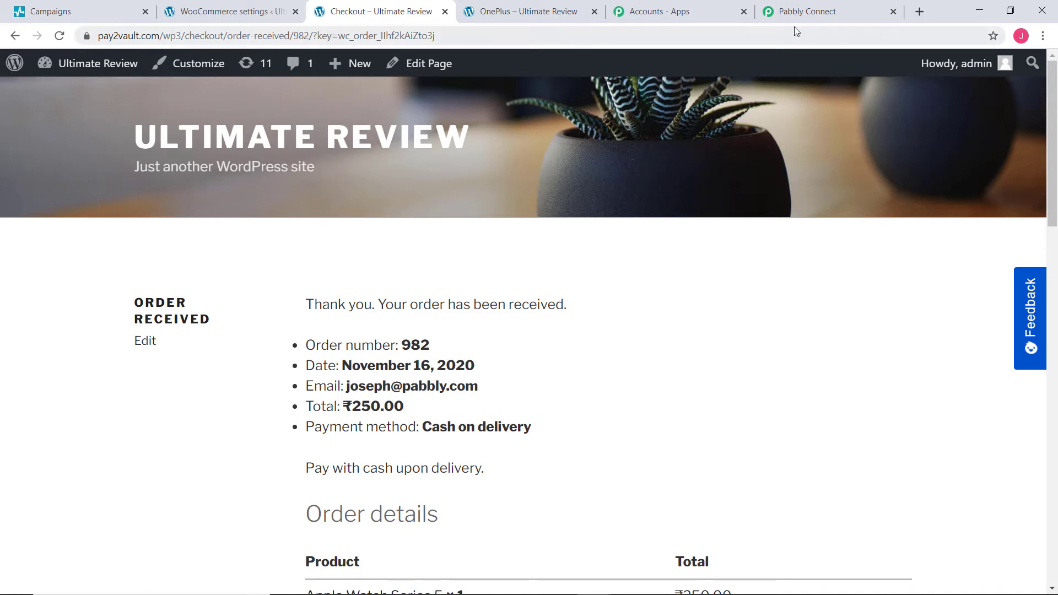
pyautogui.click(800, 14)
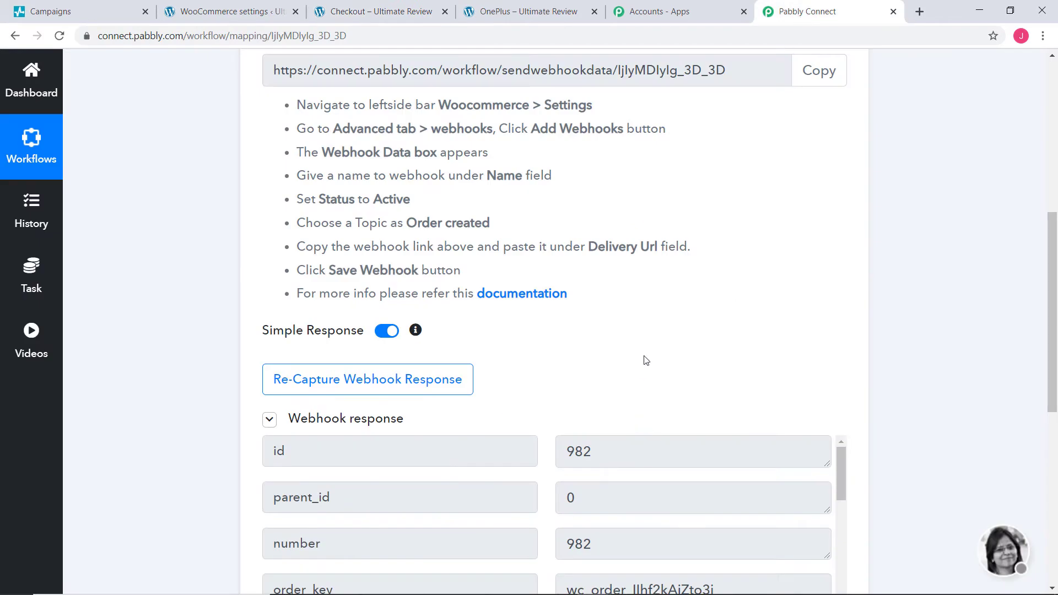
# Step: Review the captured order fields, save the webhook trigger, and dismiss the success confirmation
pyautogui.scroll(-5, 646, 353)
pyautogui.scroll(-3, 647, 349)
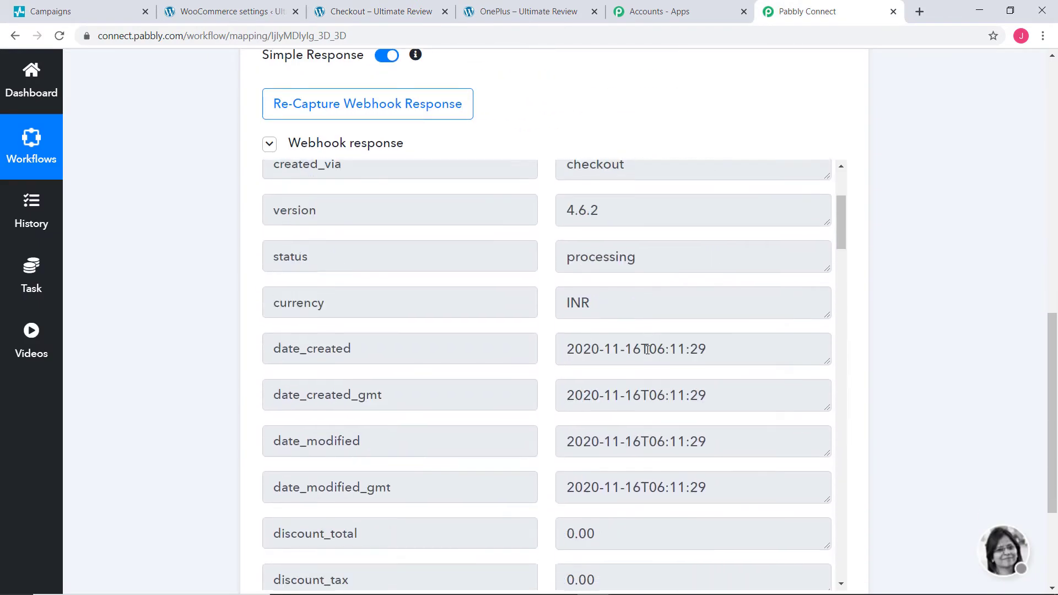
pyautogui.scroll(-14, 648, 350)
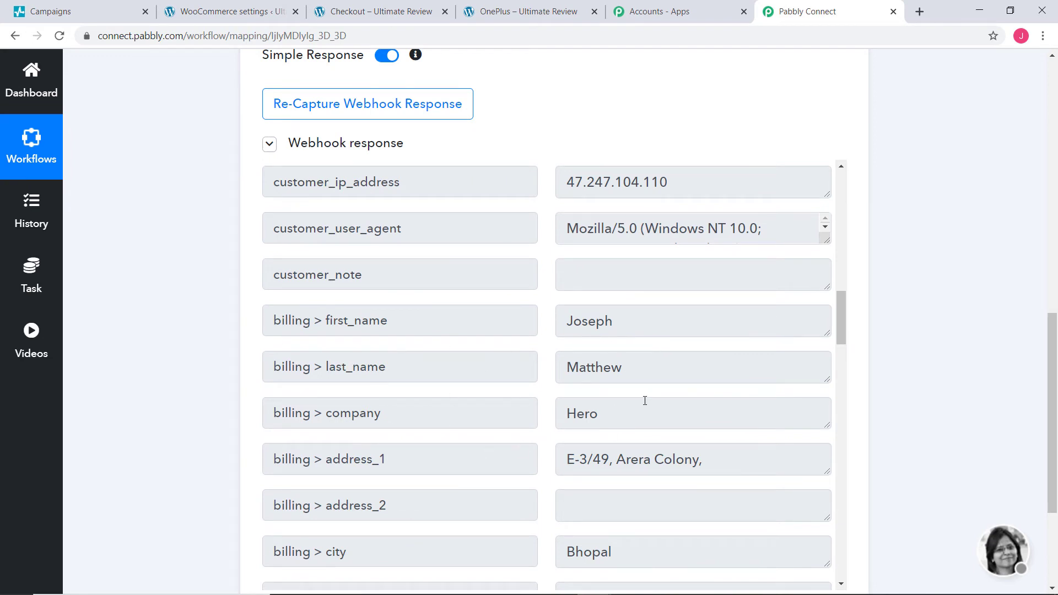
pyautogui.scroll(-10, 645, 401)
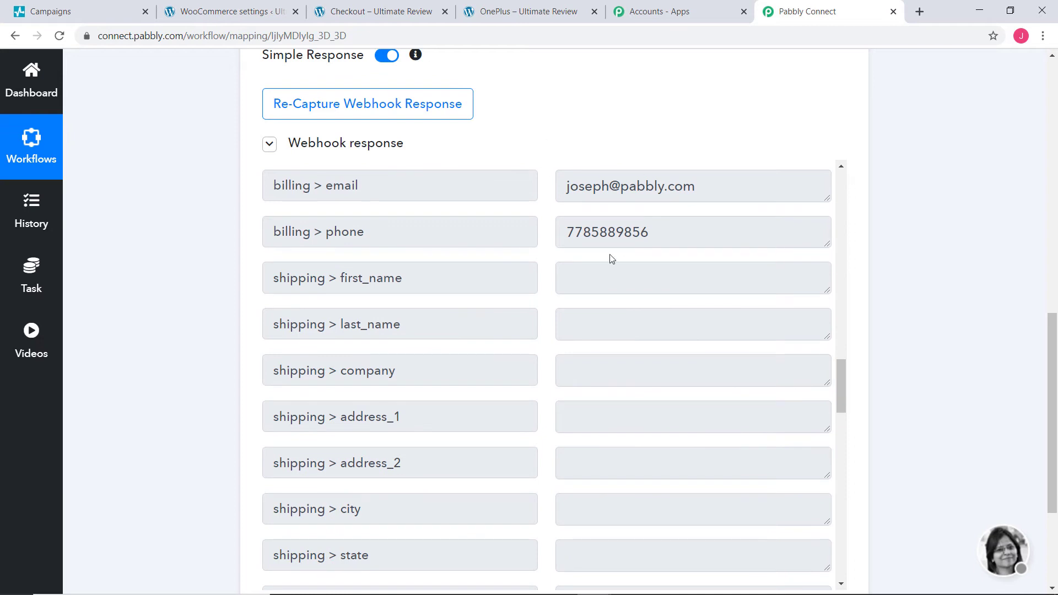
pyautogui.scroll(-8, 804, 355)
pyautogui.scroll(-5, 767, 359)
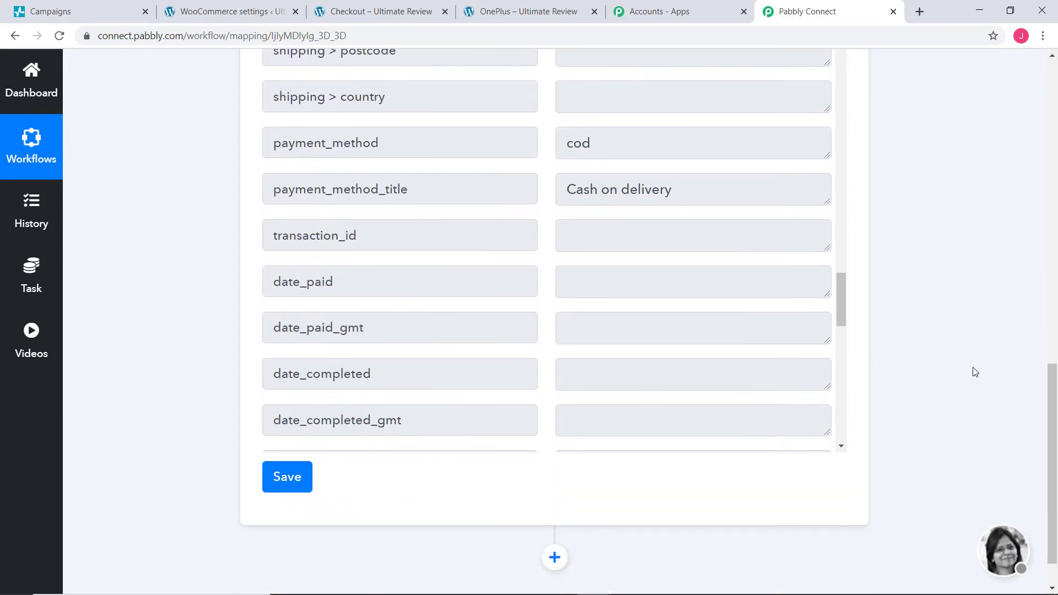
pyautogui.click(281, 437)
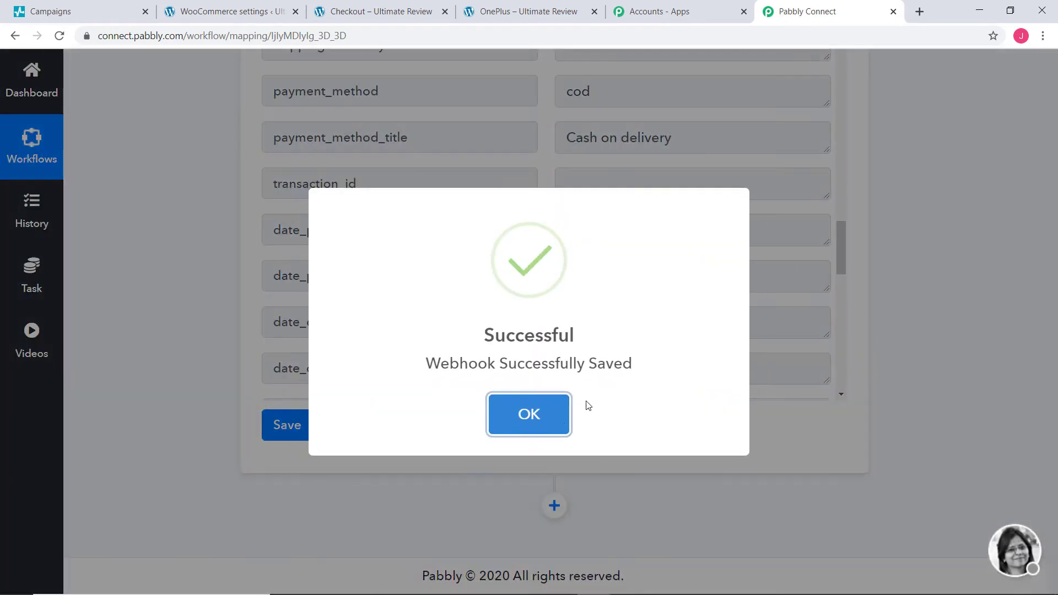
pyautogui.click(565, 415)
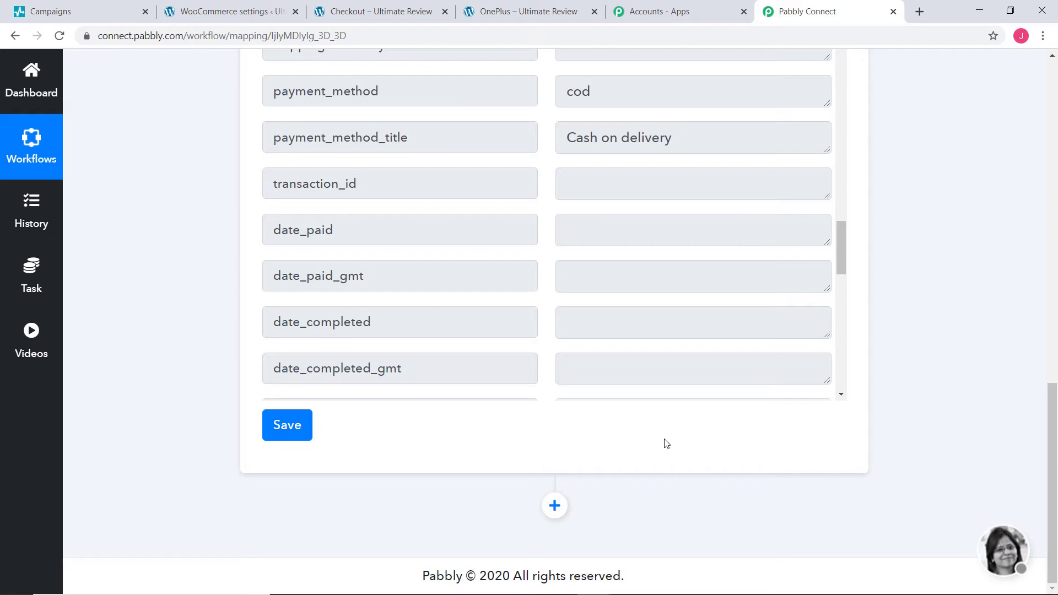
# Step: Add a SendPulse action step using the Add Subscriber method and begin connecting the SendPulse account
pyautogui.click(556, 508)
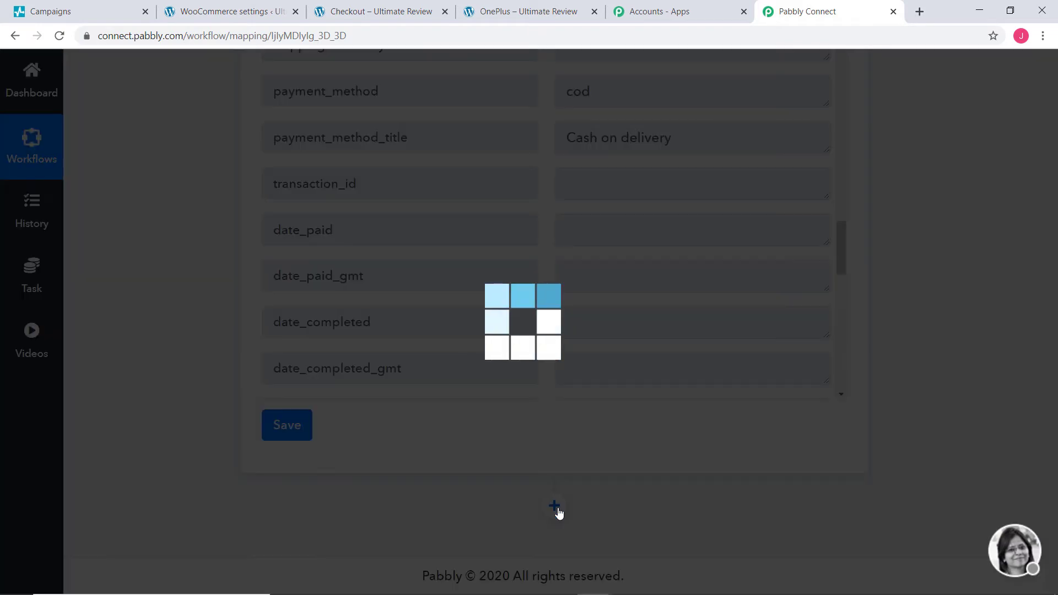
pyautogui.scroll(-5, 646, 413)
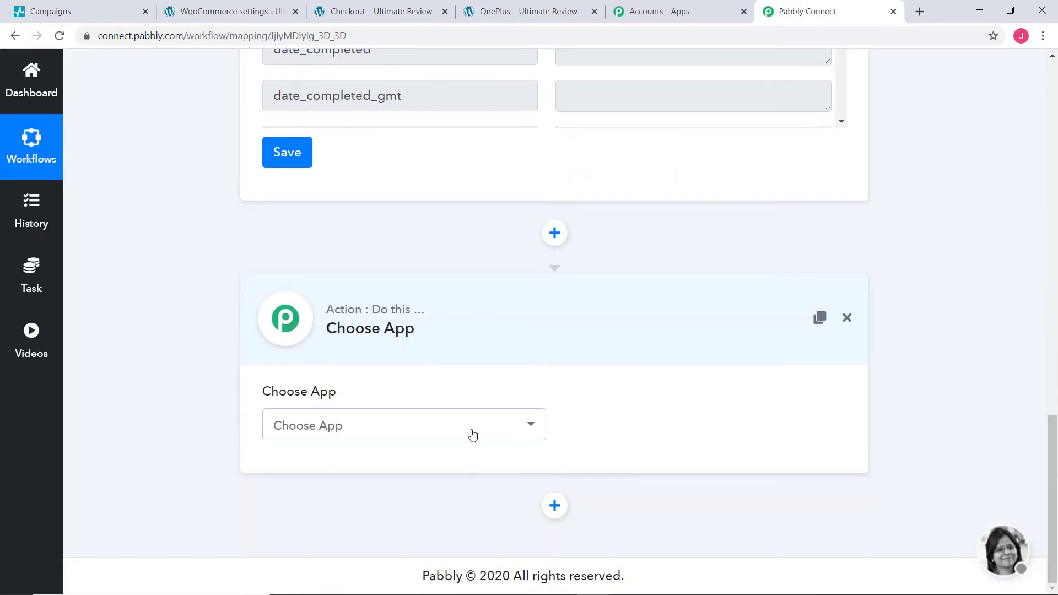
pyautogui.click(473, 432)
pyautogui.write('sendpul')
pyautogui.click(361, 386)
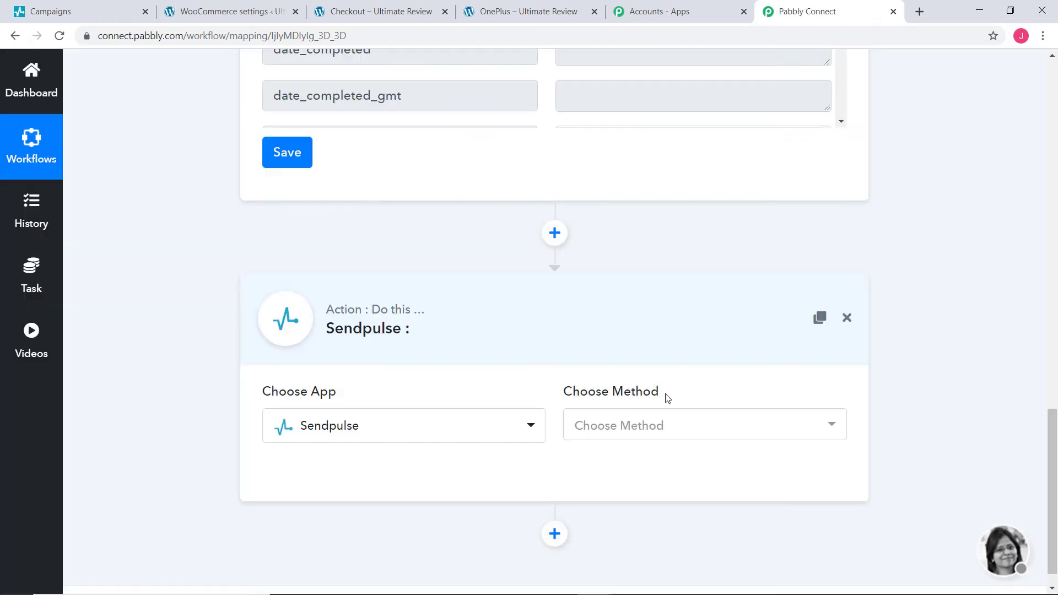
pyautogui.click(656, 430)
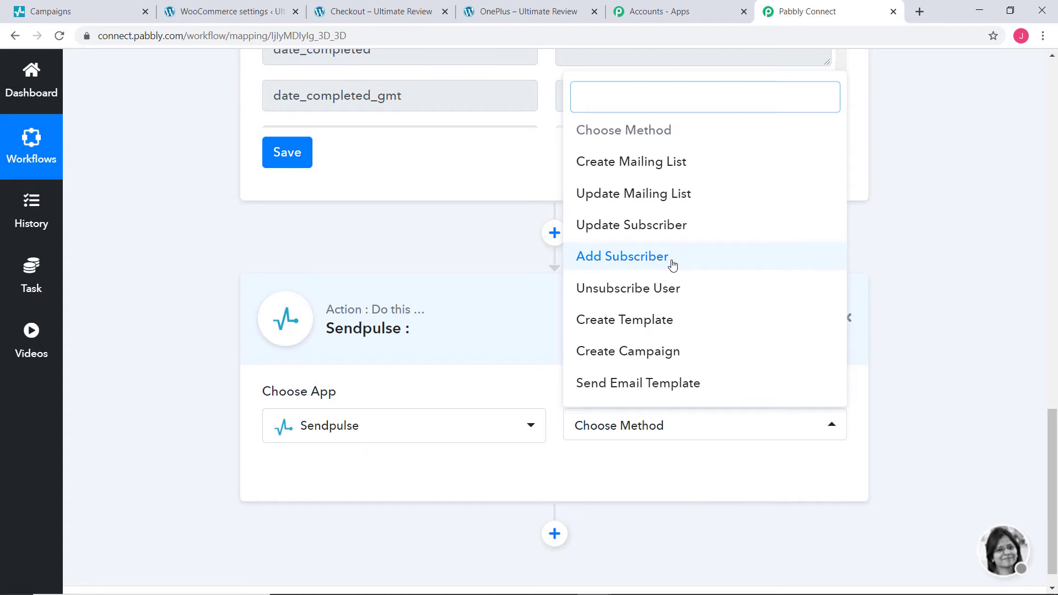
pyautogui.click(644, 260)
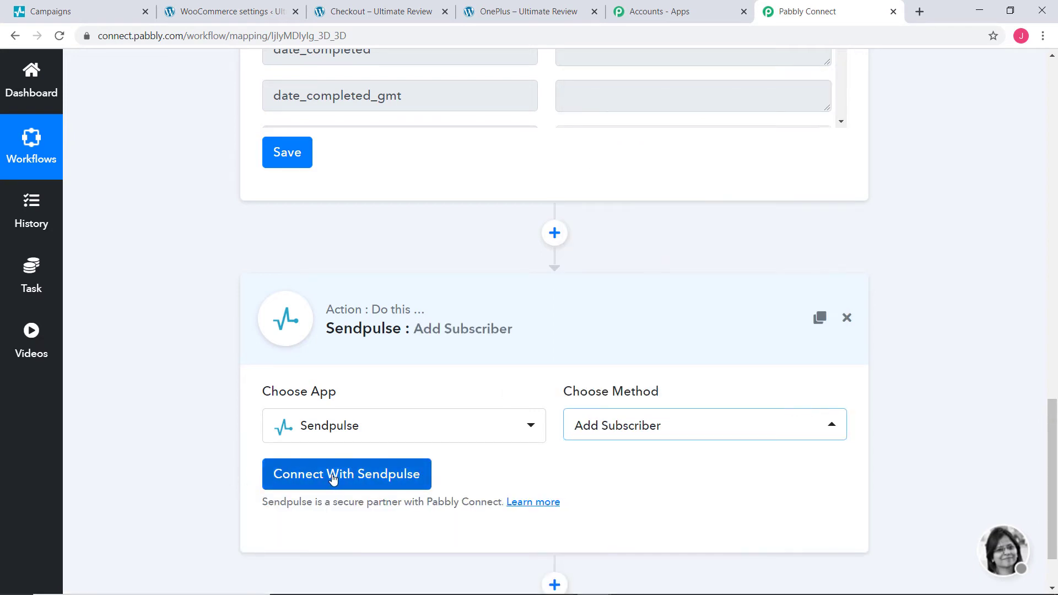
pyautogui.click(332, 477)
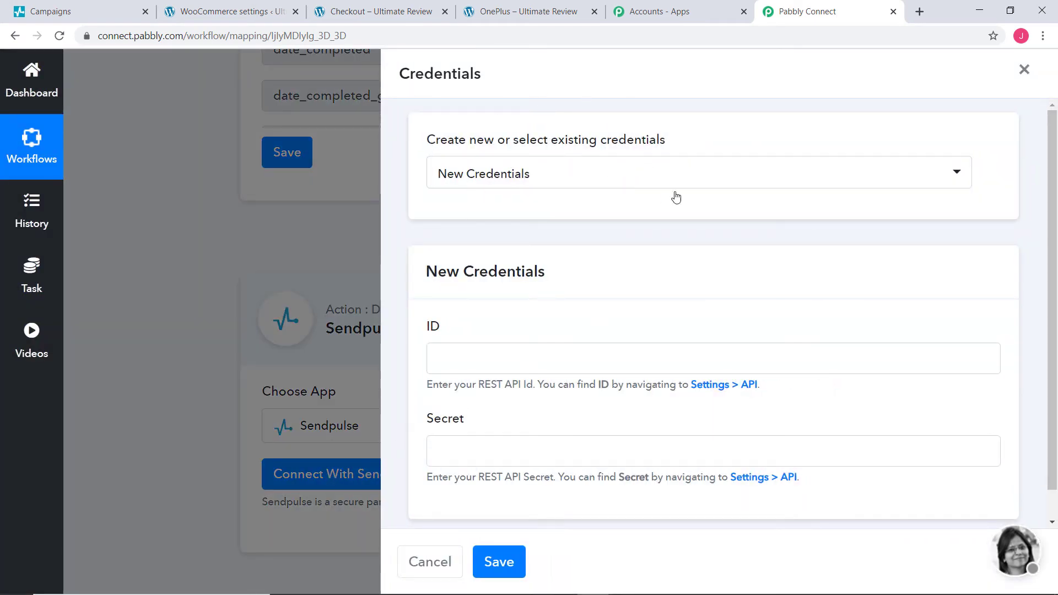
# Step: Choose New Credentials for SendPulse, then switch to the SendPulse dashboard to find the REST API ID and Secret
pyautogui.click(653, 175)
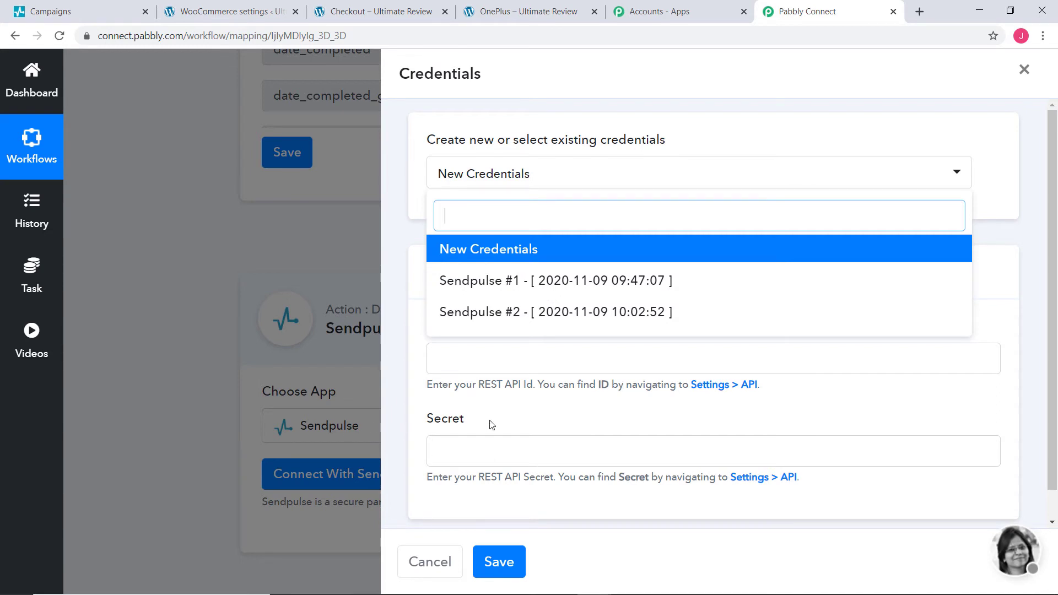
pyautogui.click(482, 254)
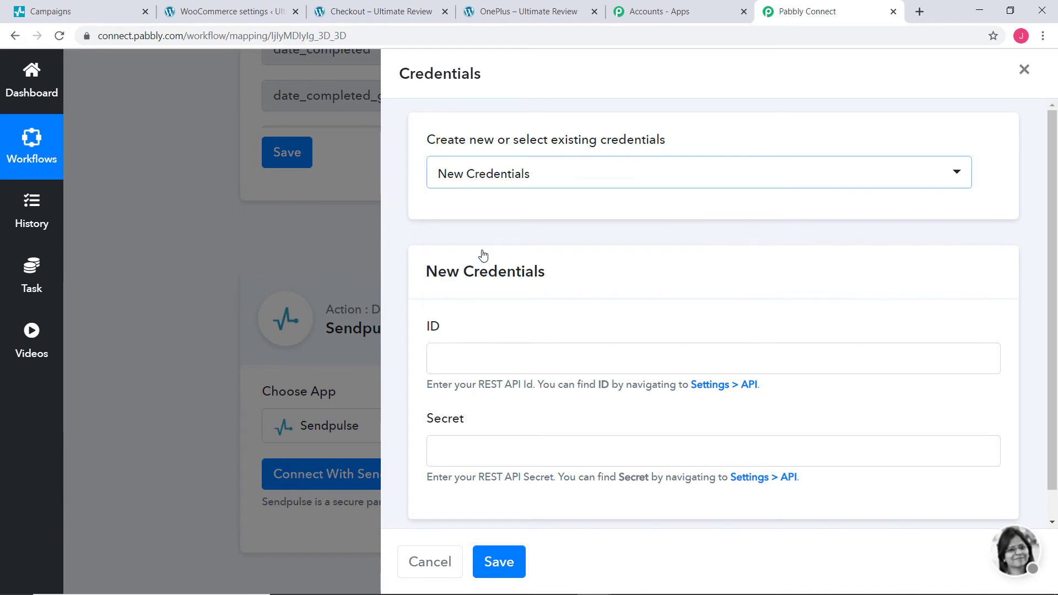
pyautogui.scroll(-1, 440, 347)
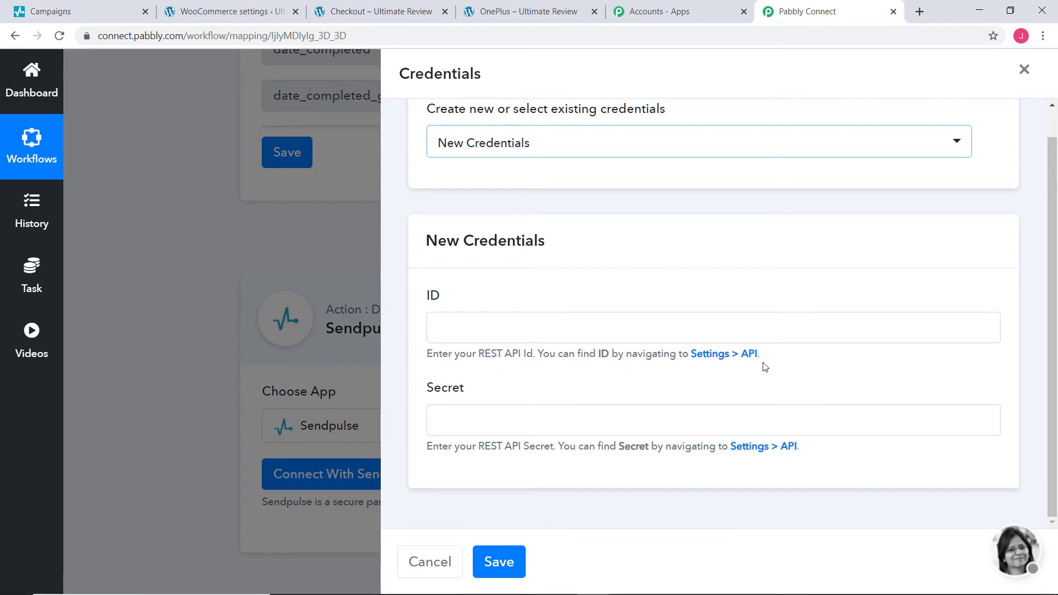
pyautogui.click(50, 11)
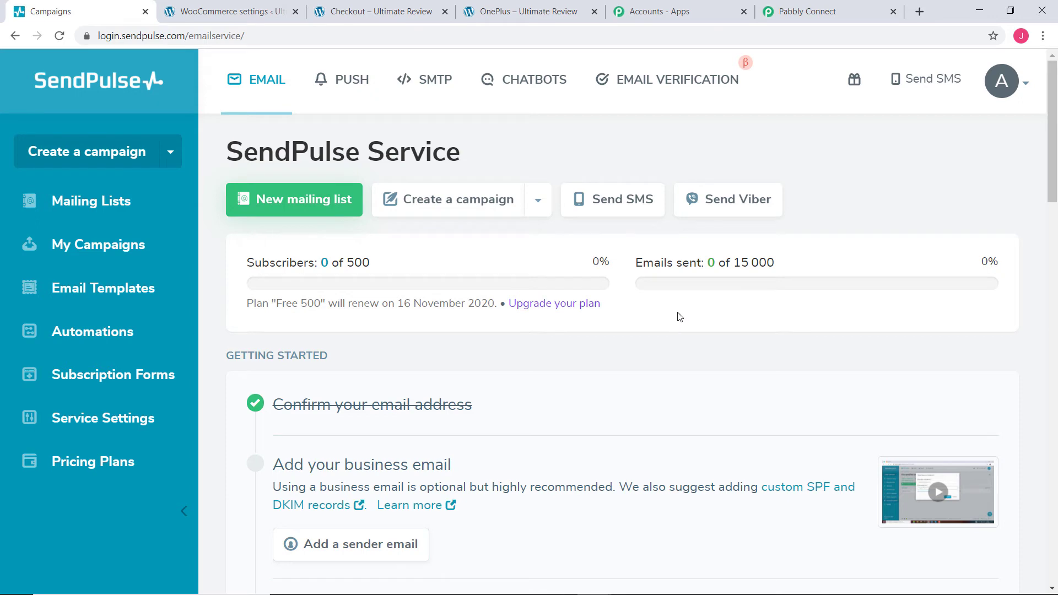
# Step: Open SendPulse account settings to reveal the REST API ID and secret
pyautogui.click(1002, 82)
pyautogui.click(872, 325)
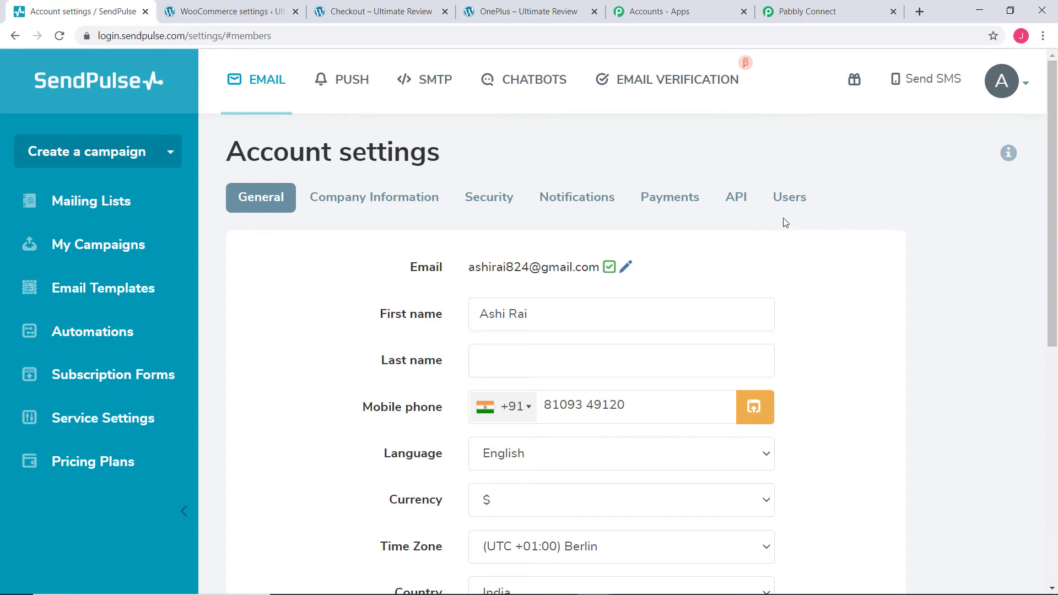
pyautogui.click(737, 200)
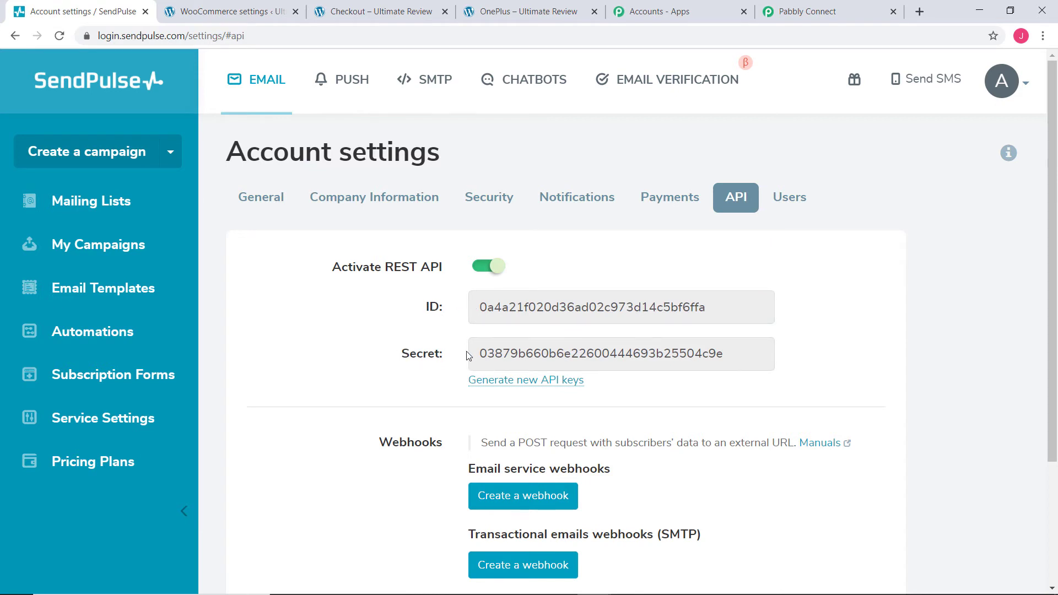
pyautogui.click(849, 9)
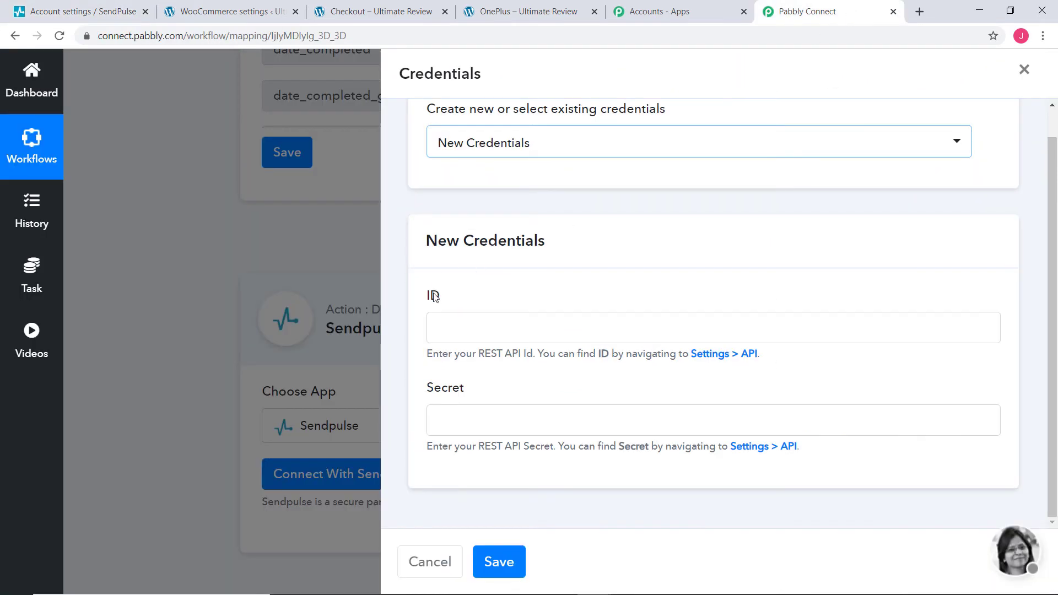
pyautogui.click(85, 12)
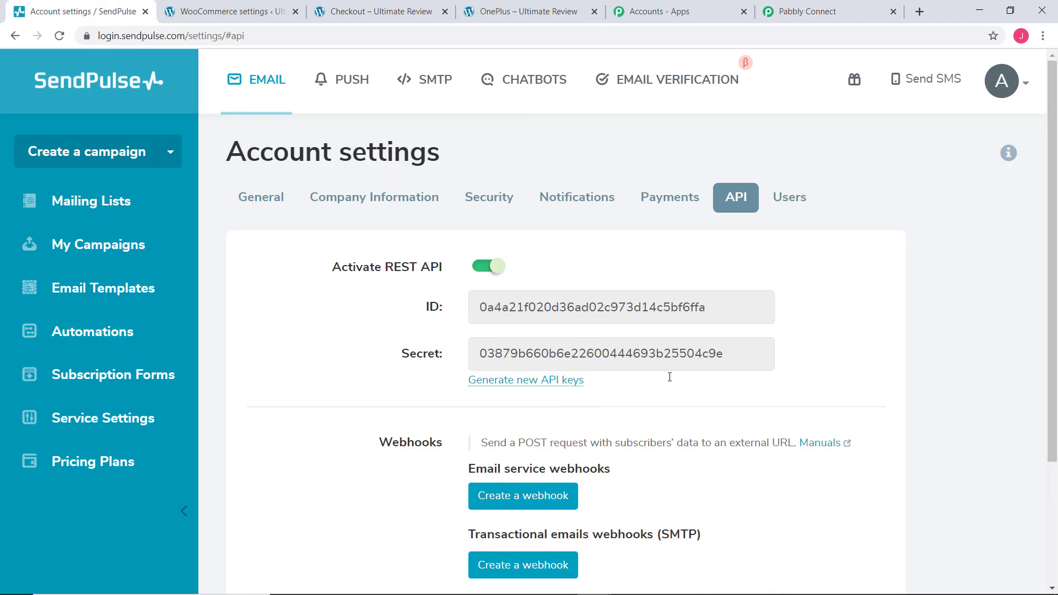
# Step: Copy the SendPulse API ID into the ID field of Pabbly's New Credentials form
pyautogui.moveTo(722, 309); pyautogui.dragTo(445, 307)
pyautogui.hotkey('ctrl', 'c')
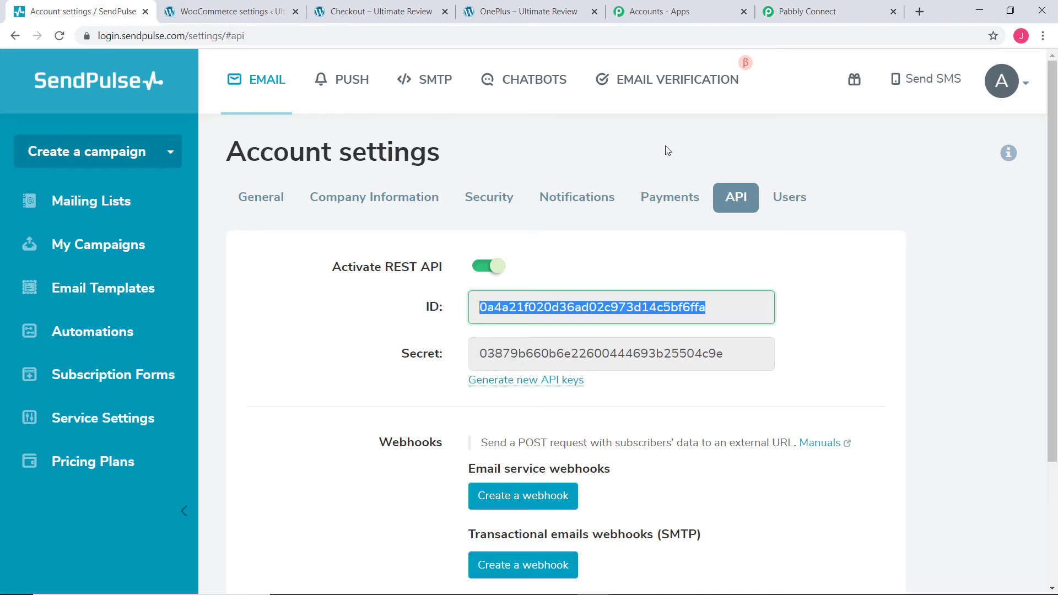
pyautogui.click(794, 17)
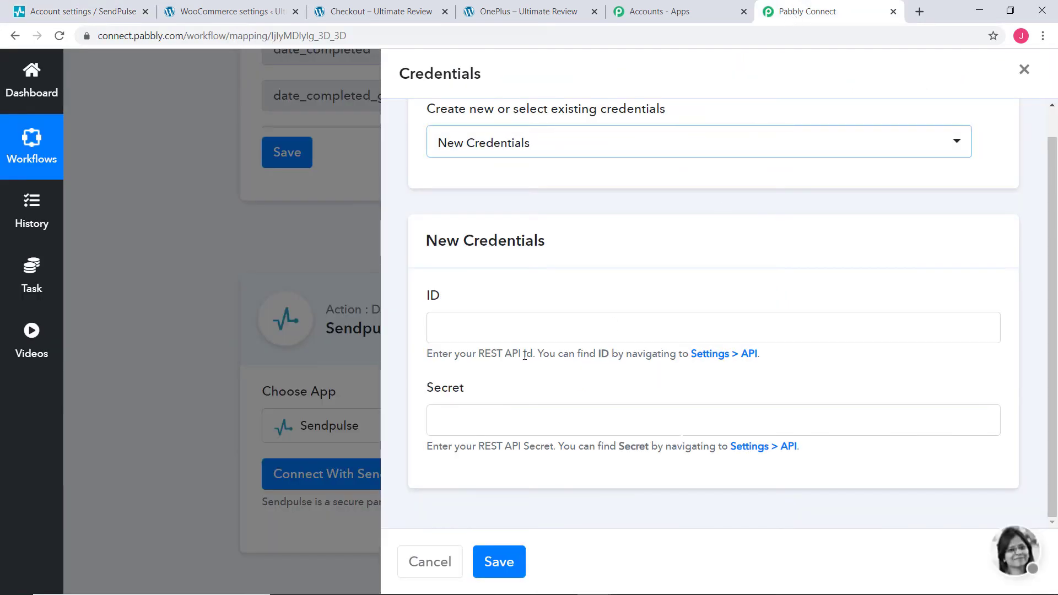
pyautogui.click(449, 319)
pyautogui.hotkey('ctrl', 'v')
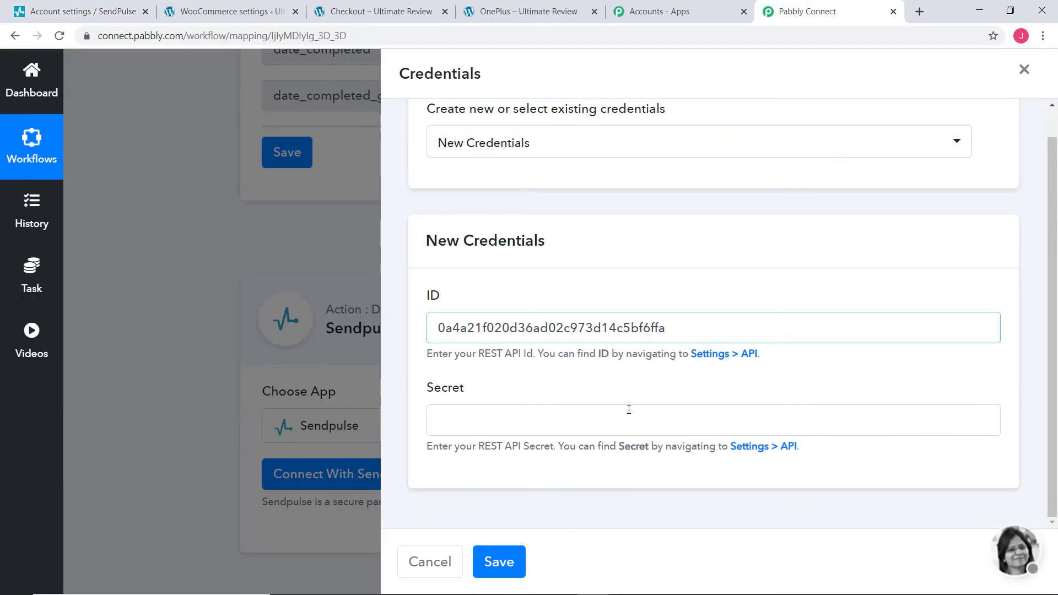
# Step: Copy the API secret into the Secret field and save the new SendPulse credentials
pyautogui.click(76, 8)
pyautogui.moveTo(747, 357); pyautogui.dragTo(457, 364)
pyautogui.hotkey('ctrl', 'c')
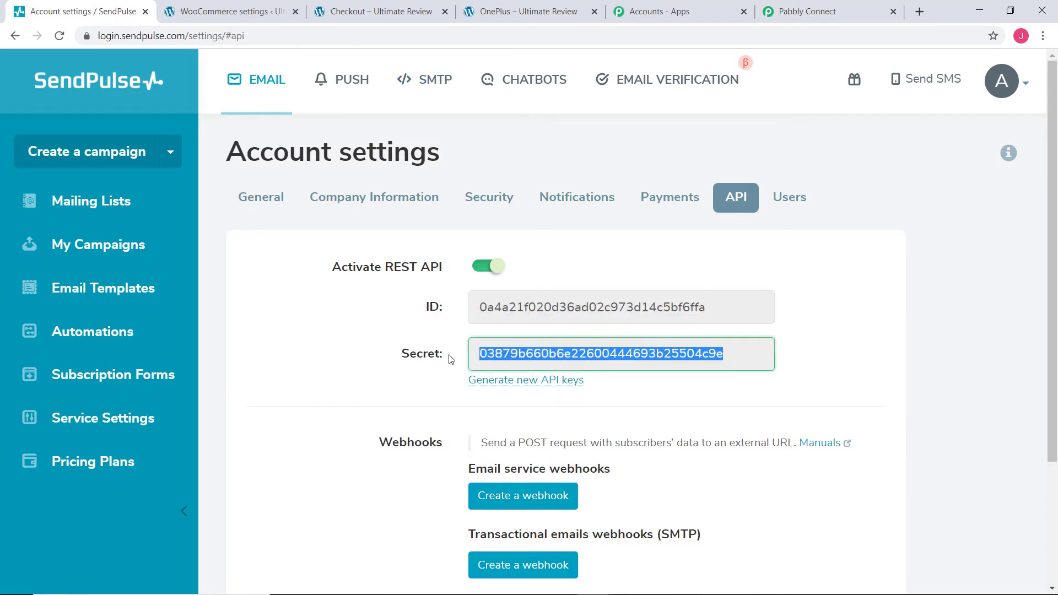
pyautogui.click(818, 11)
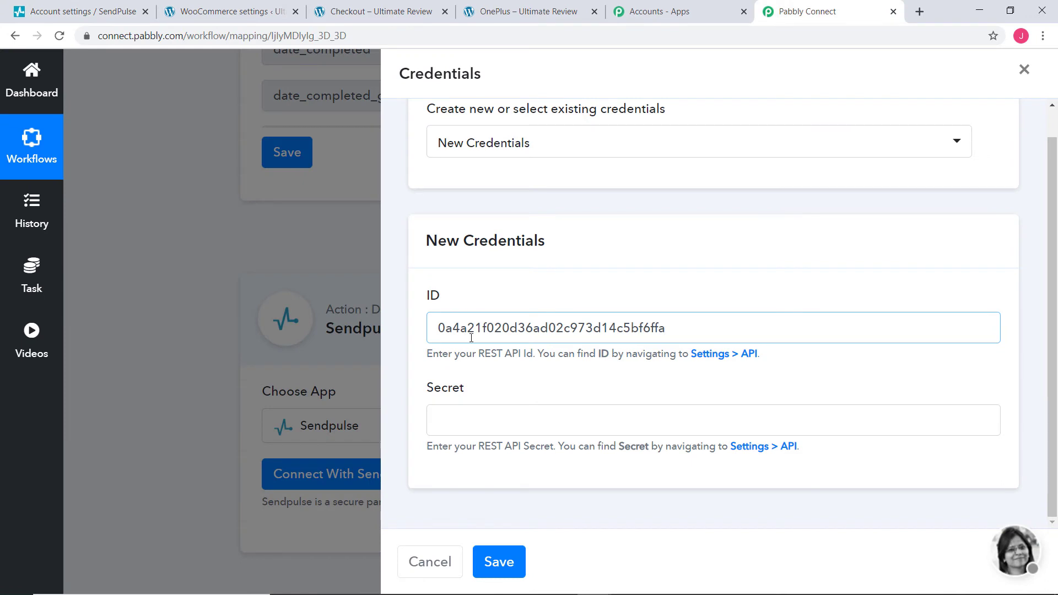
pyautogui.click(449, 428)
pyautogui.hotkey('ctrl', 'v')
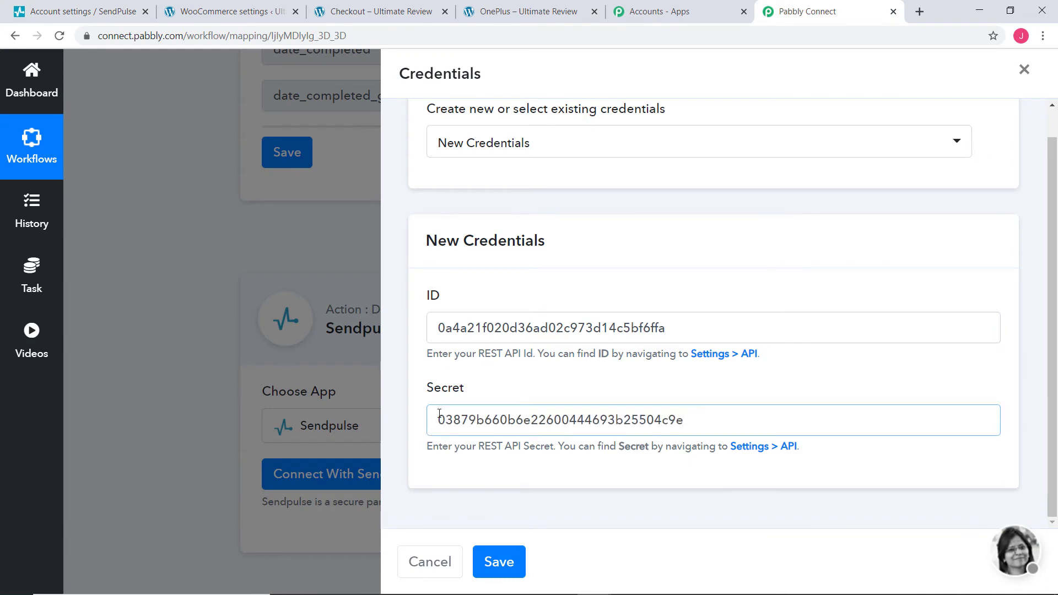
pyautogui.click(75, 14)
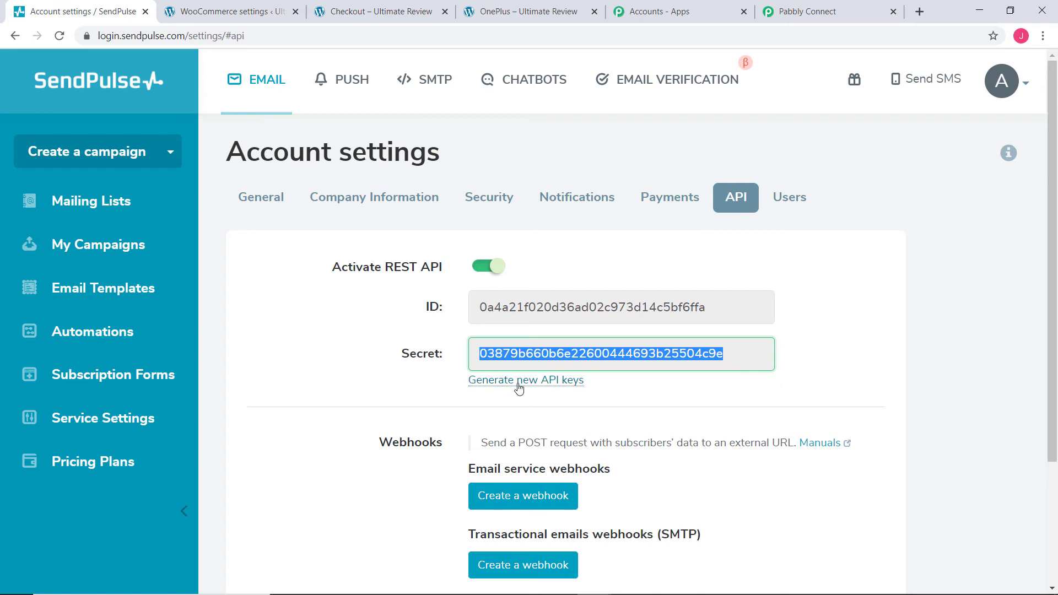
pyautogui.click(796, 13)
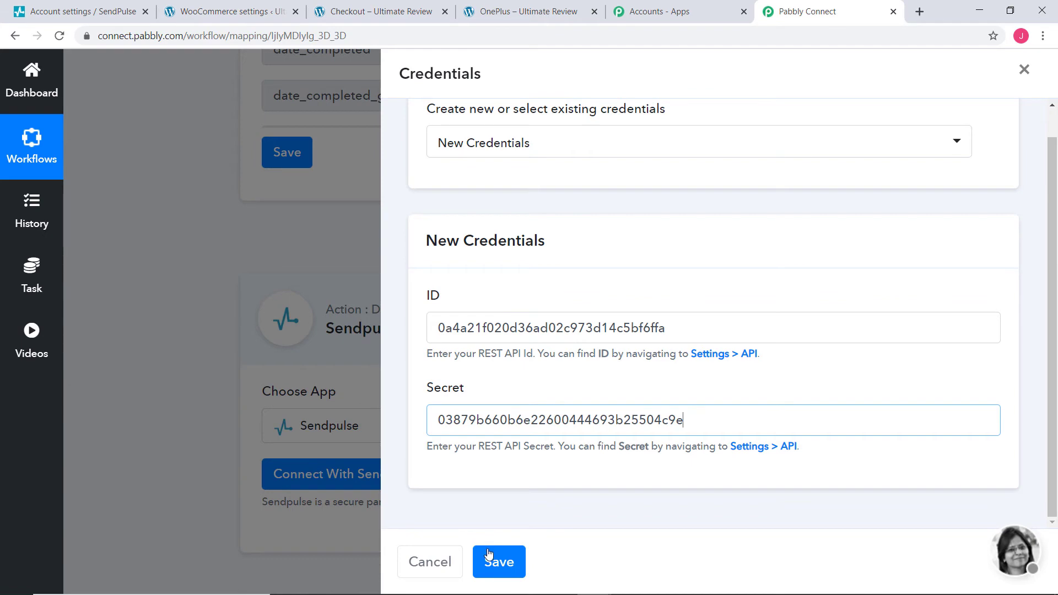
pyautogui.click(500, 568)
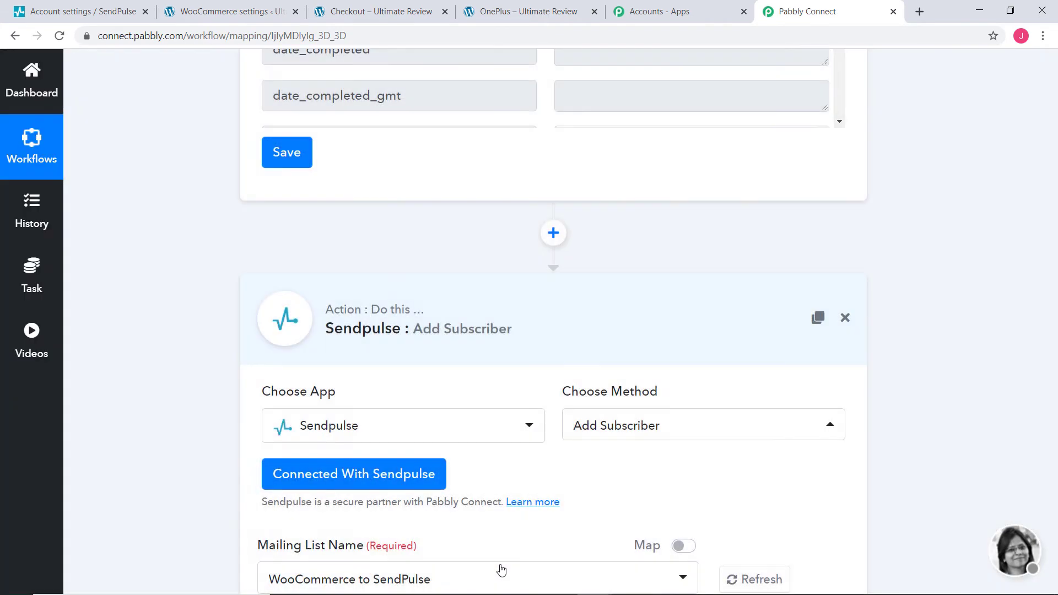
# Step: Check the connected Sendpulse Add Subscriber step, then return to SendPulse's API settings
pyautogui.scroll(-10, 627, 398)
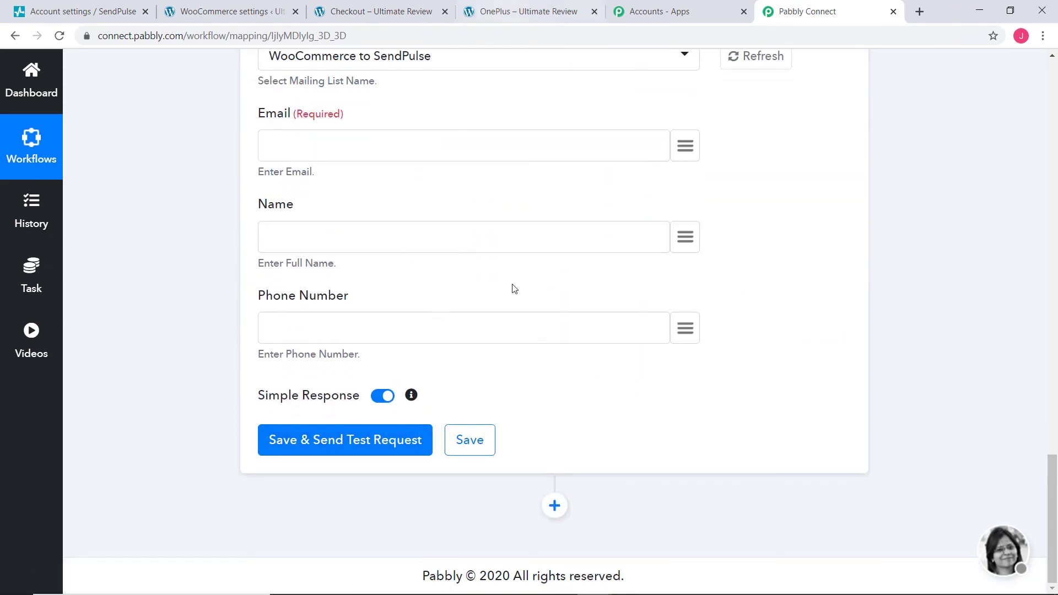
pyautogui.scroll(15, 860, 342)
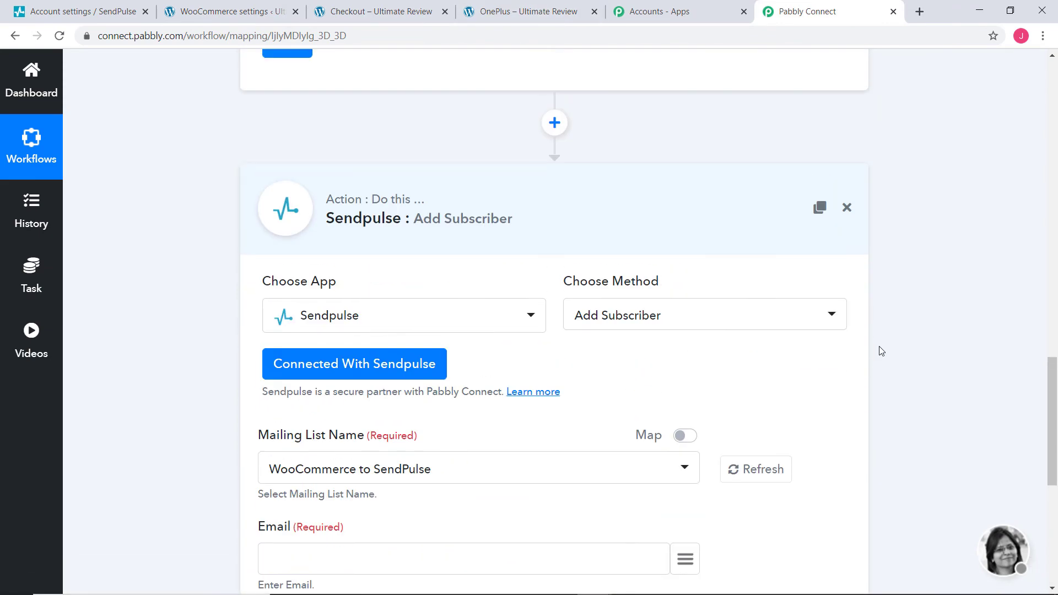
pyautogui.scroll(1, 881, 351)
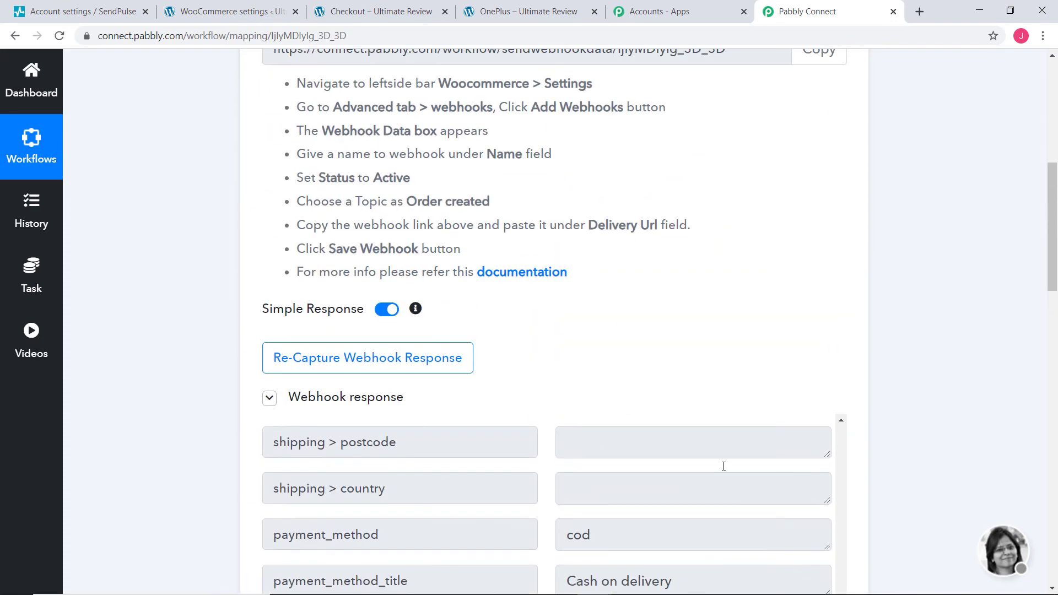
pyautogui.scroll(-15, 1005, 372)
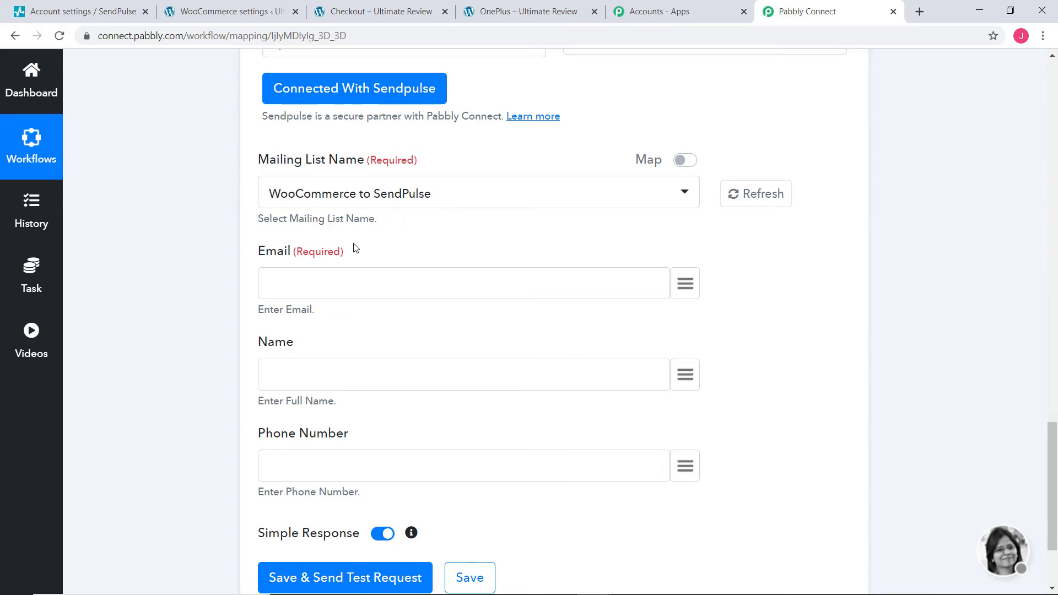
pyautogui.click(55, 8)
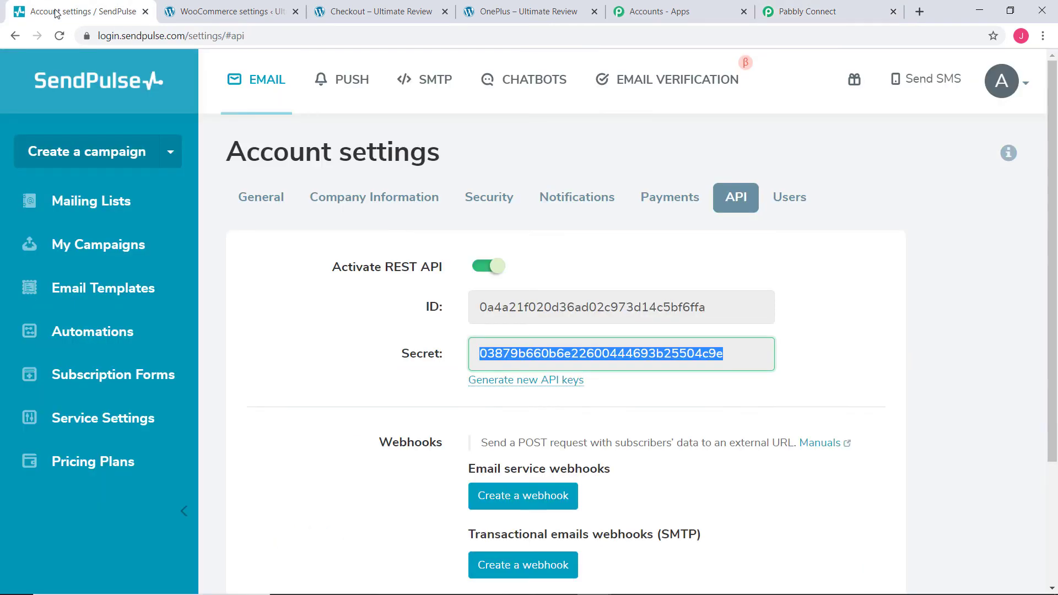
# Step: View SendPulse's Mailing Lists, where 'WooCommerce to SendPulse' has 16 contacts
pyautogui.click(101, 209)
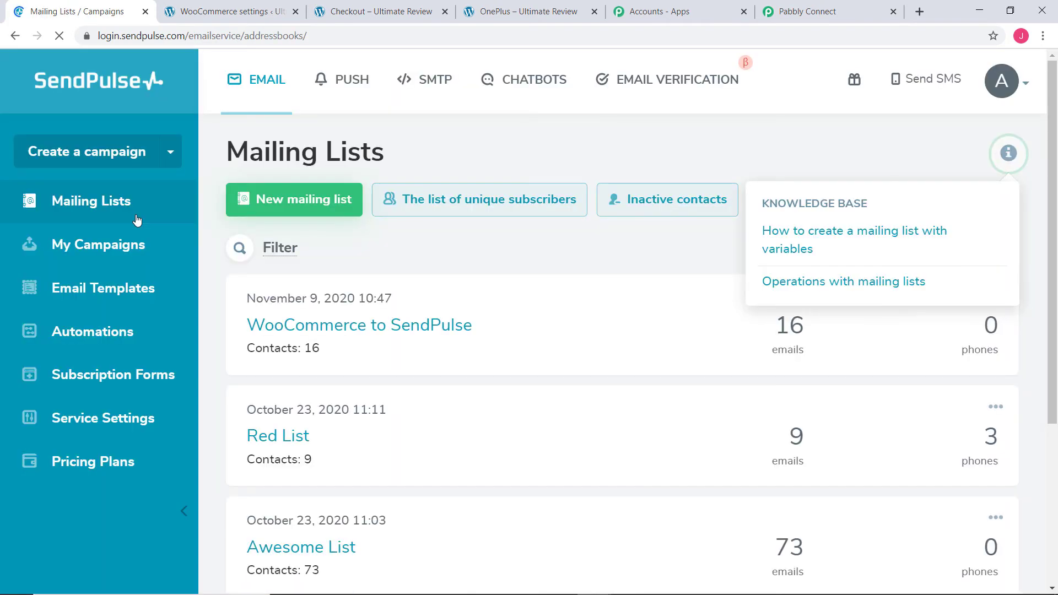
pyautogui.scroll(-5, 397, 359)
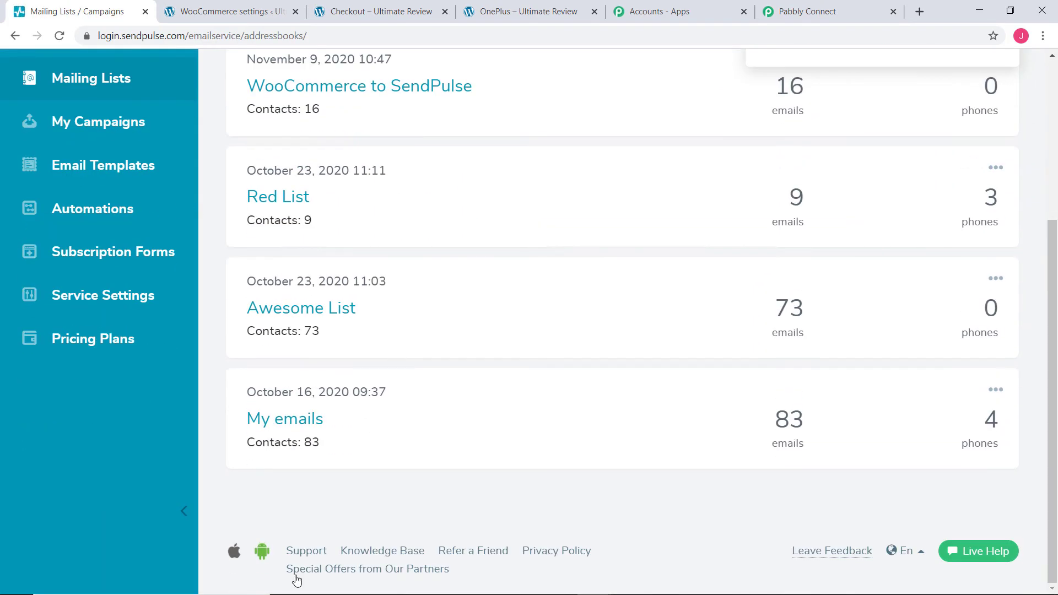
pyautogui.scroll(3, 353, 385)
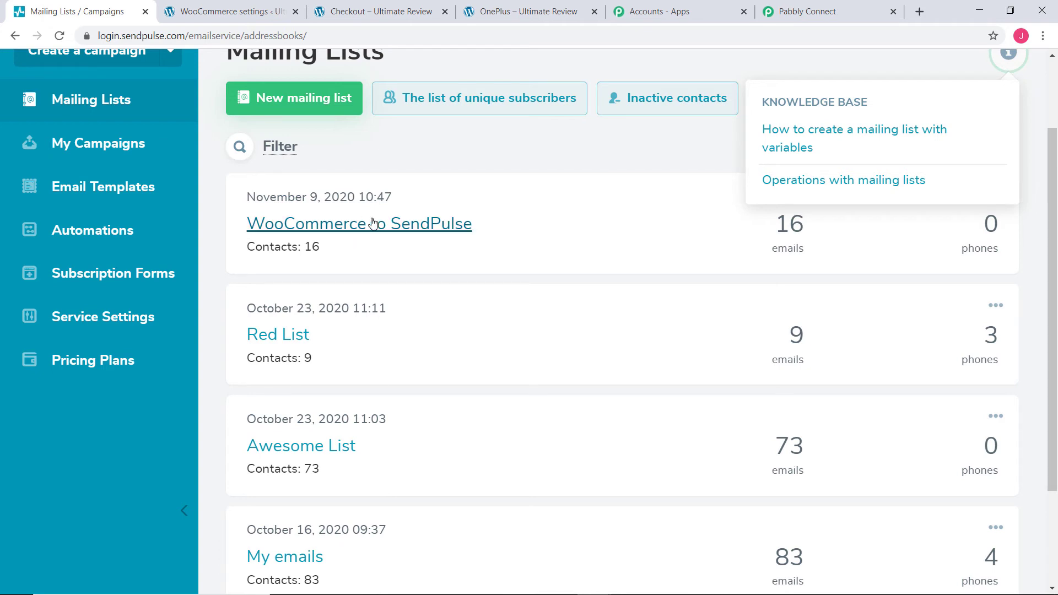
pyautogui.click(796, 13)
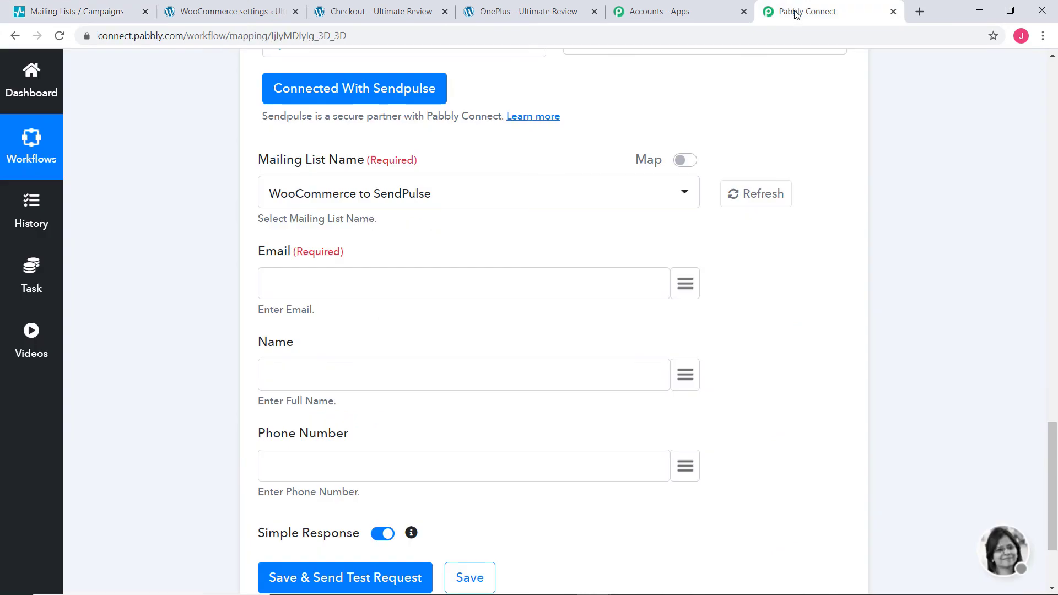
# Step: Choose the WooCommerce to SendPulse list; map billing email to Email and first + last name to Name
pyautogui.click(455, 197)
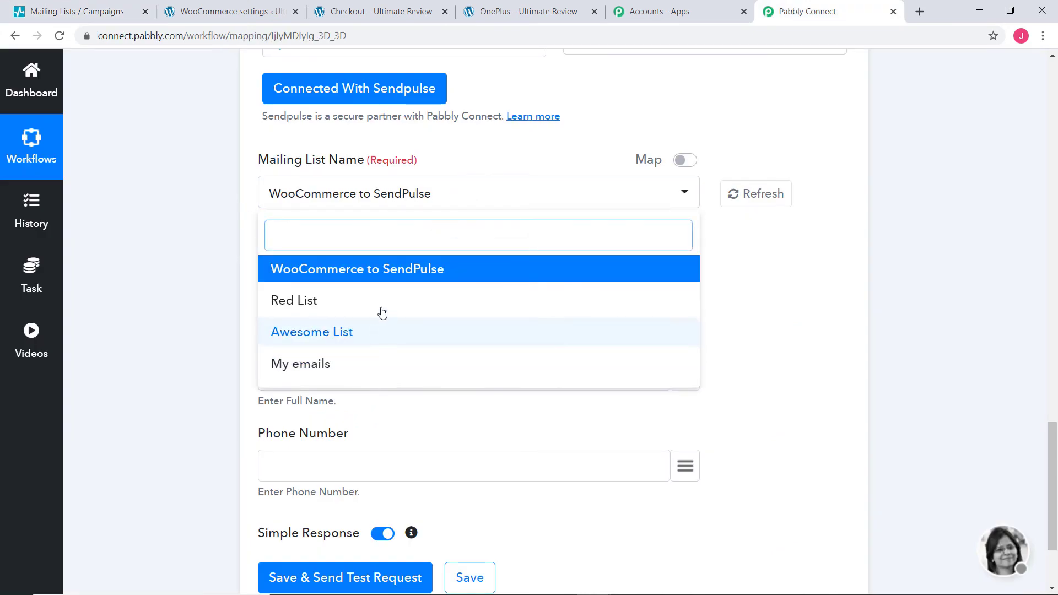
pyautogui.click(381, 281)
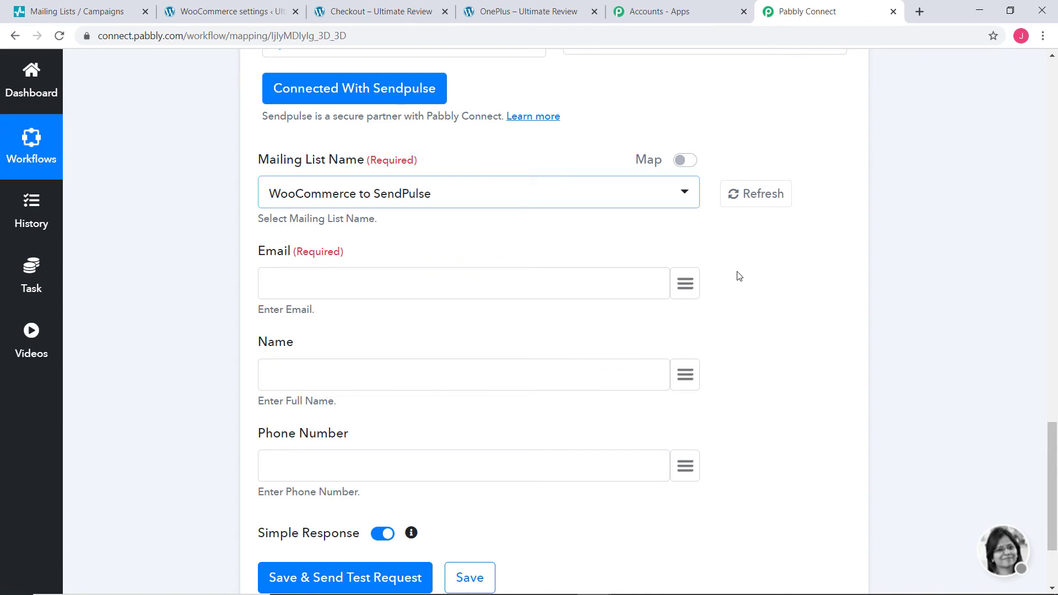
pyautogui.click(686, 285)
pyautogui.write('em')
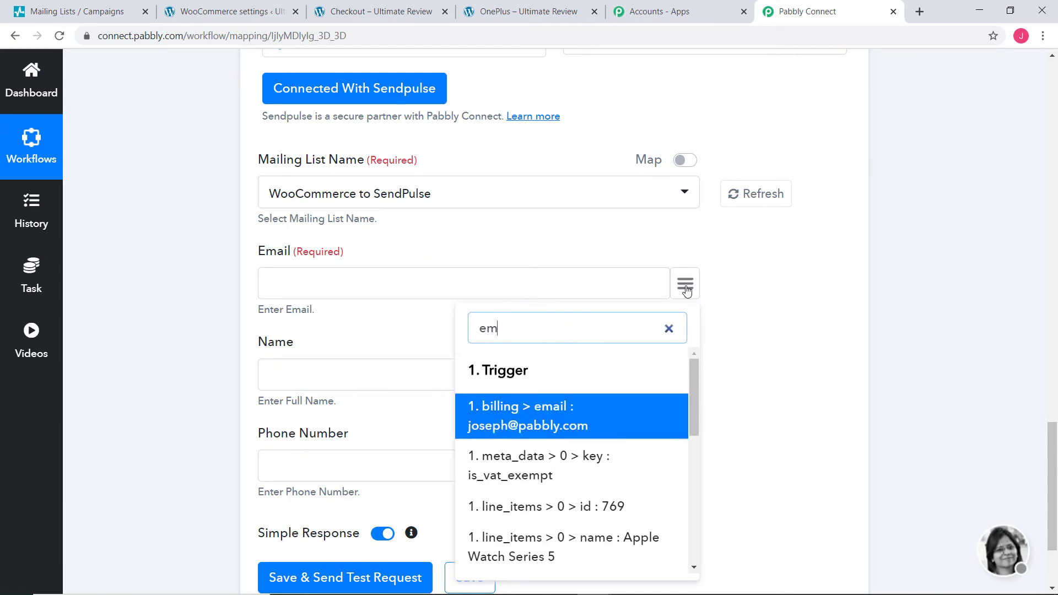
pyautogui.click(584, 427)
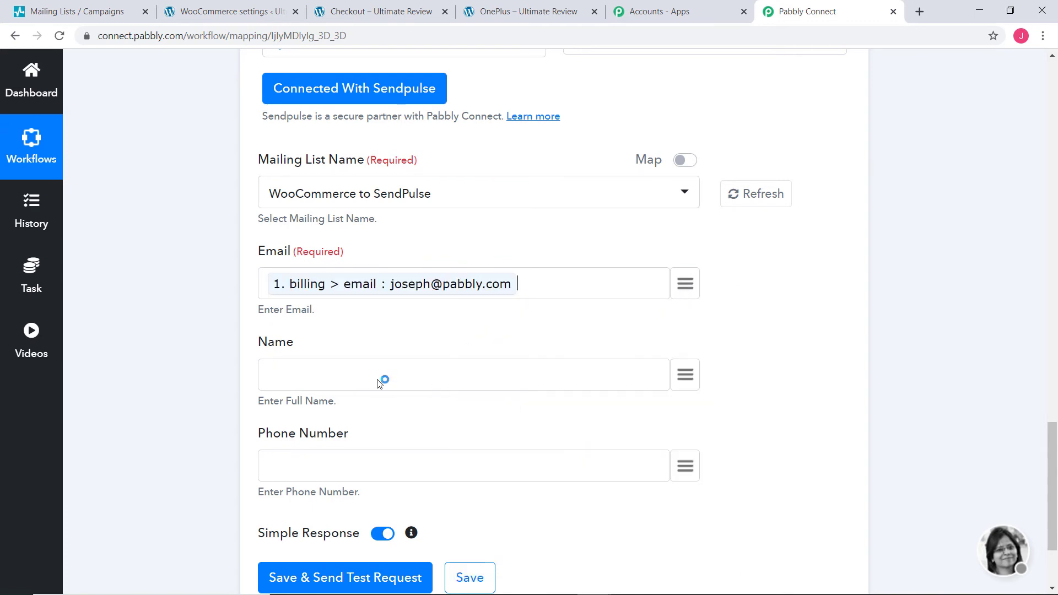
pyautogui.click(686, 375)
pyautogui.write('nam')
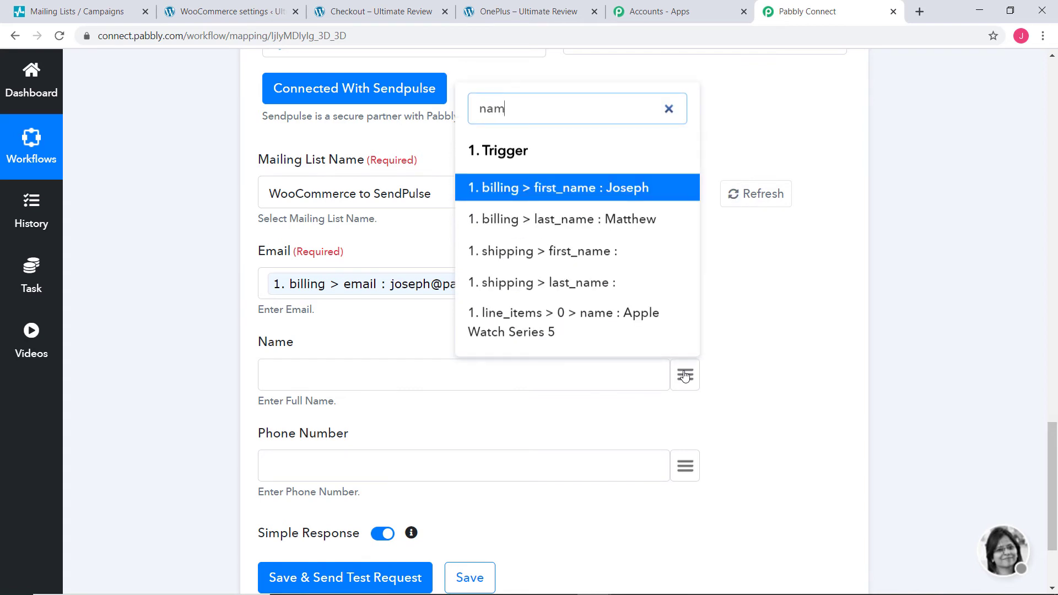
pyautogui.click(630, 189)
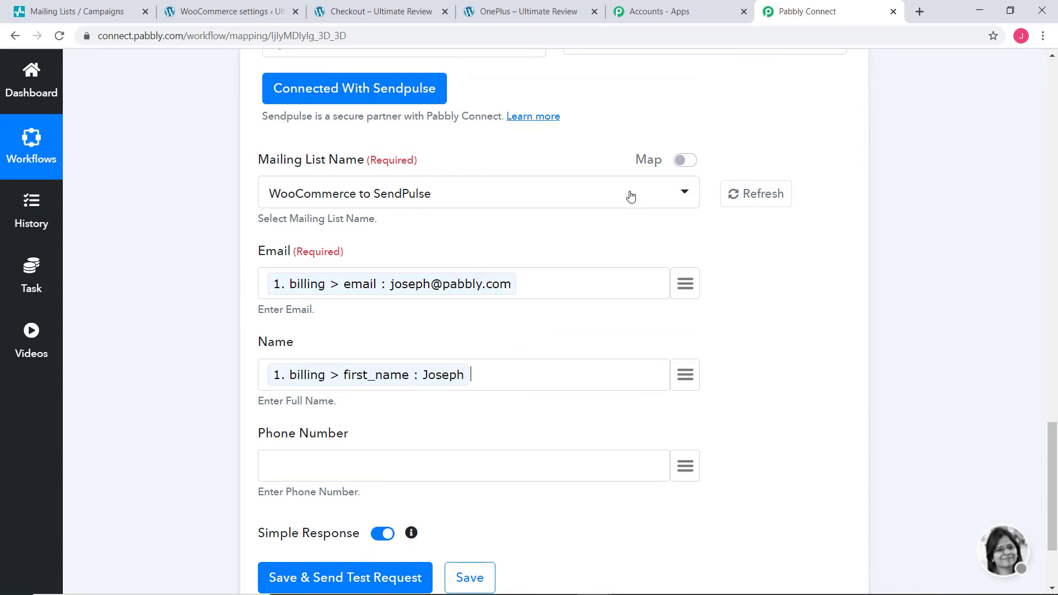
pyautogui.click(684, 375)
pyautogui.write('la')
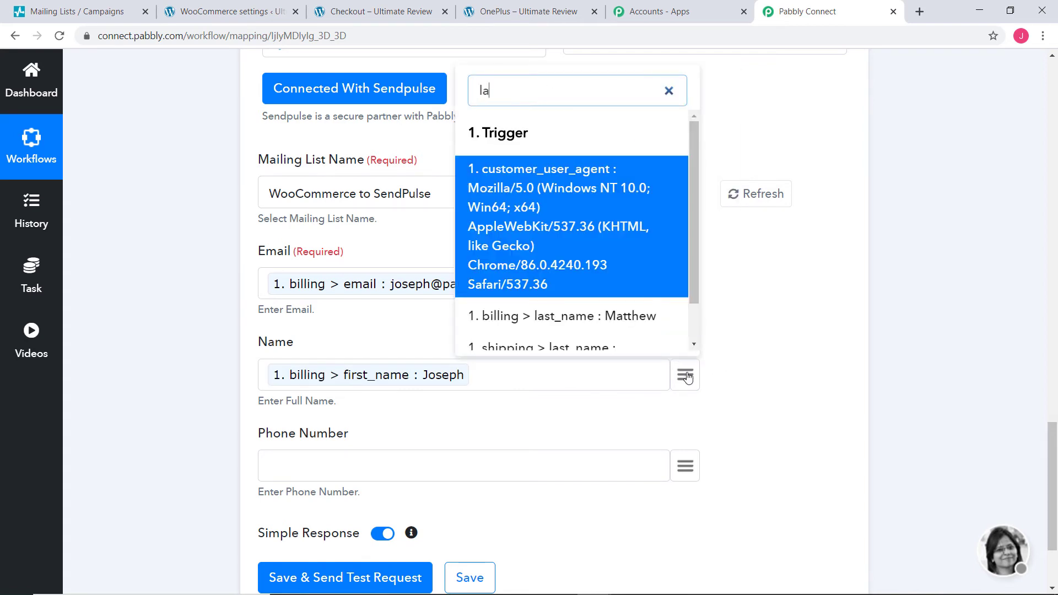
pyautogui.write('s')
pyautogui.click(594, 275)
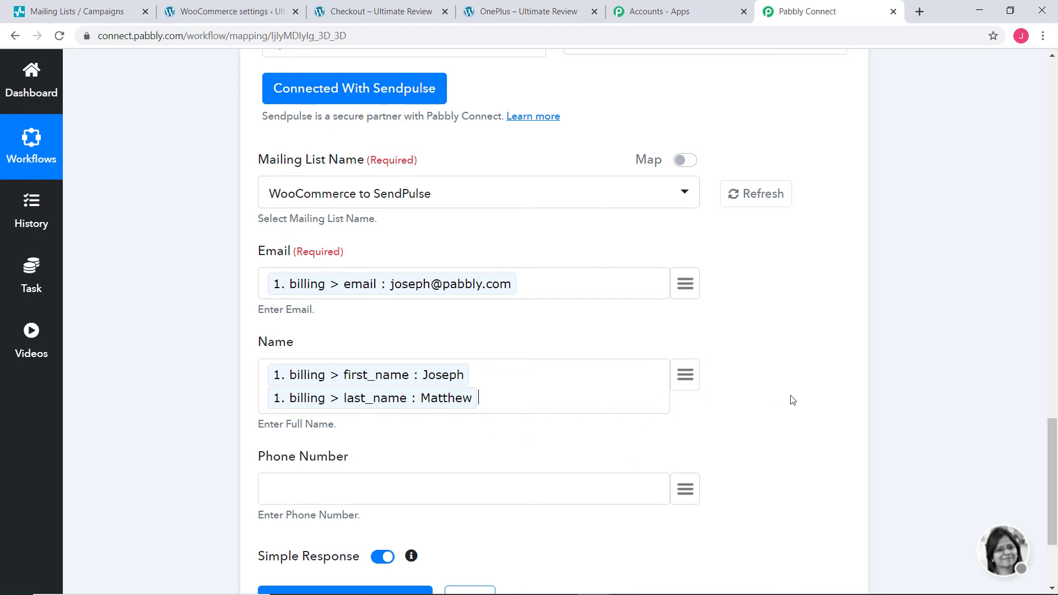
# Step: Map billing phone to Phone Number, then save and send a test request returning 1
pyautogui.scroll(-3, 793, 400)
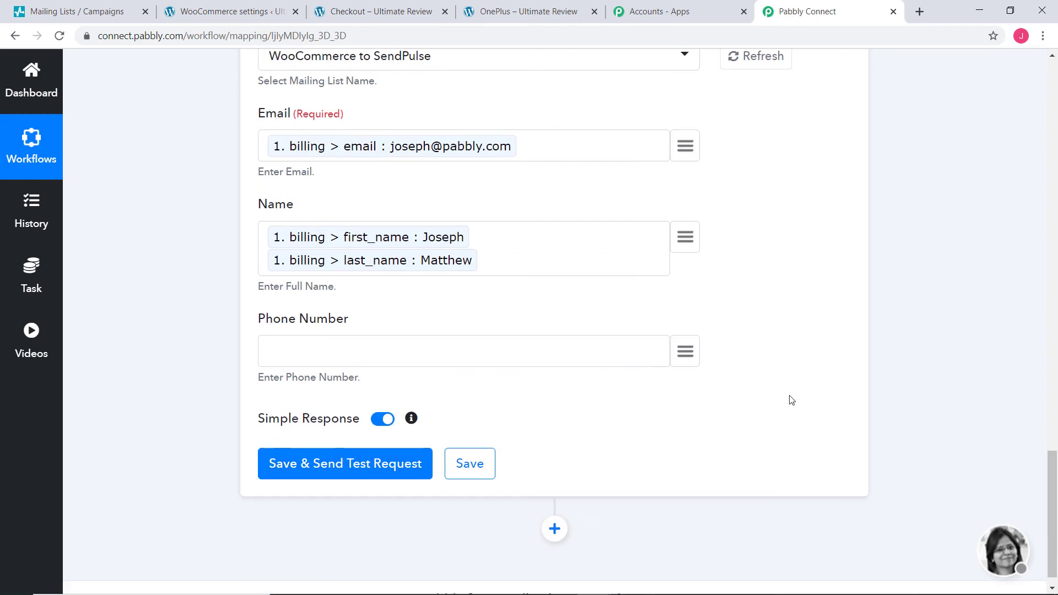
pyautogui.click(693, 362)
pyautogui.write('pho')
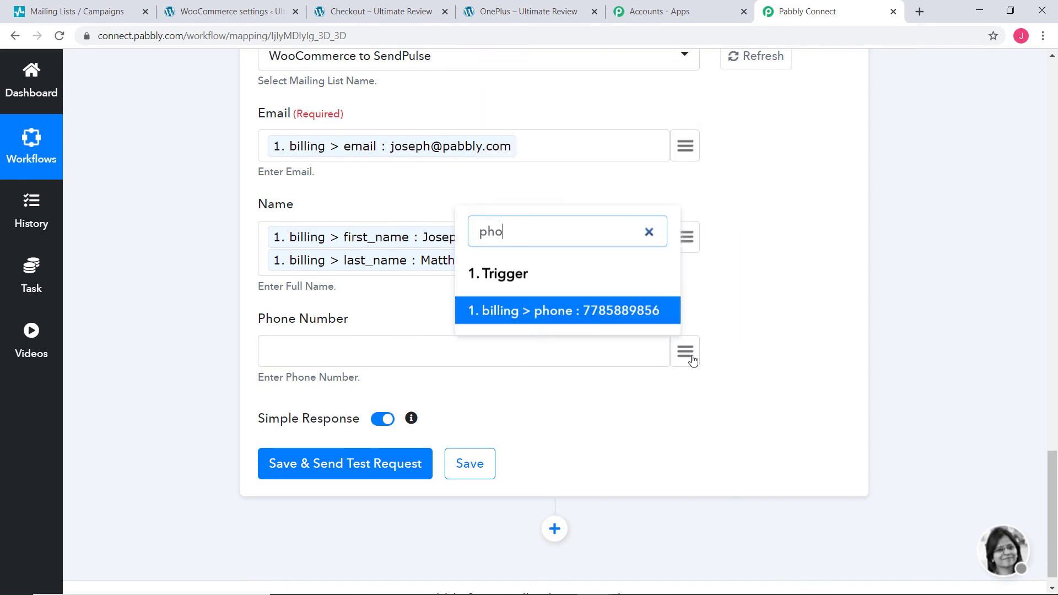
pyautogui.click(627, 322)
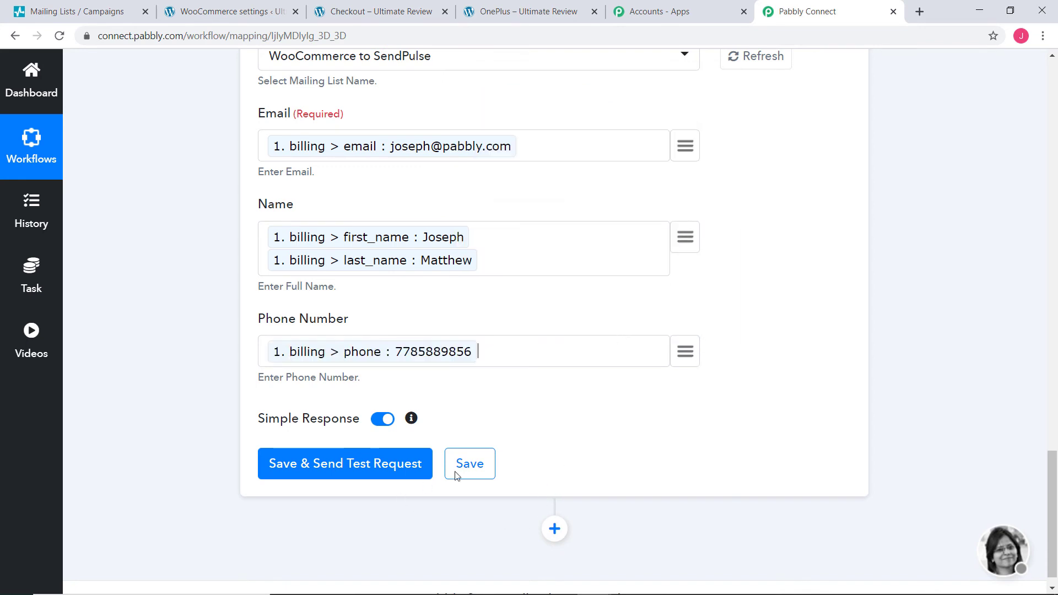
pyautogui.click(391, 469)
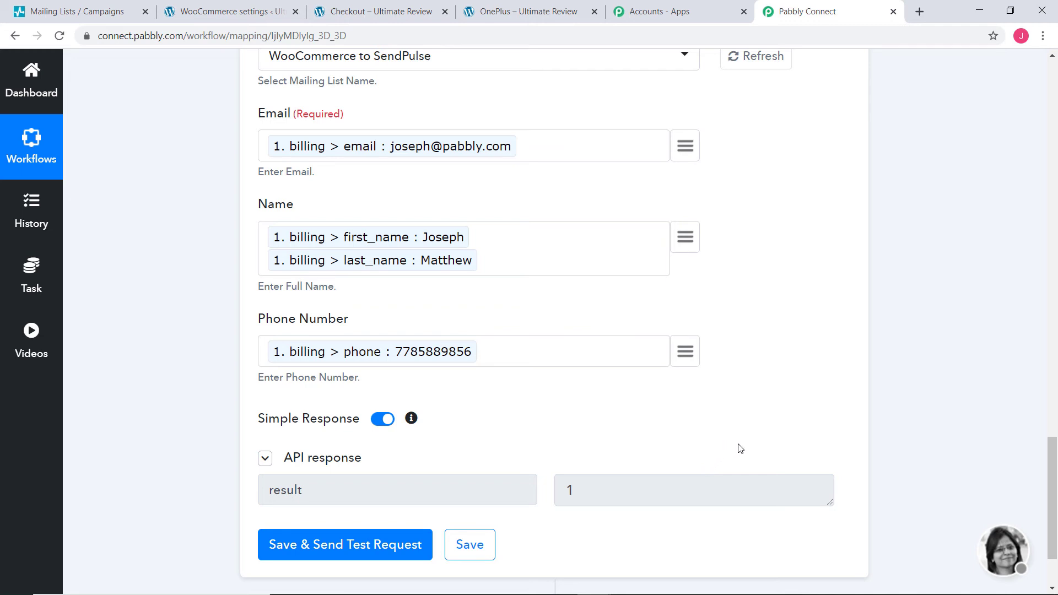
# Step: Open the WooCommerce to SendPulse list's contacts and confirm the test customer's name and phone
pyautogui.click(46, 10)
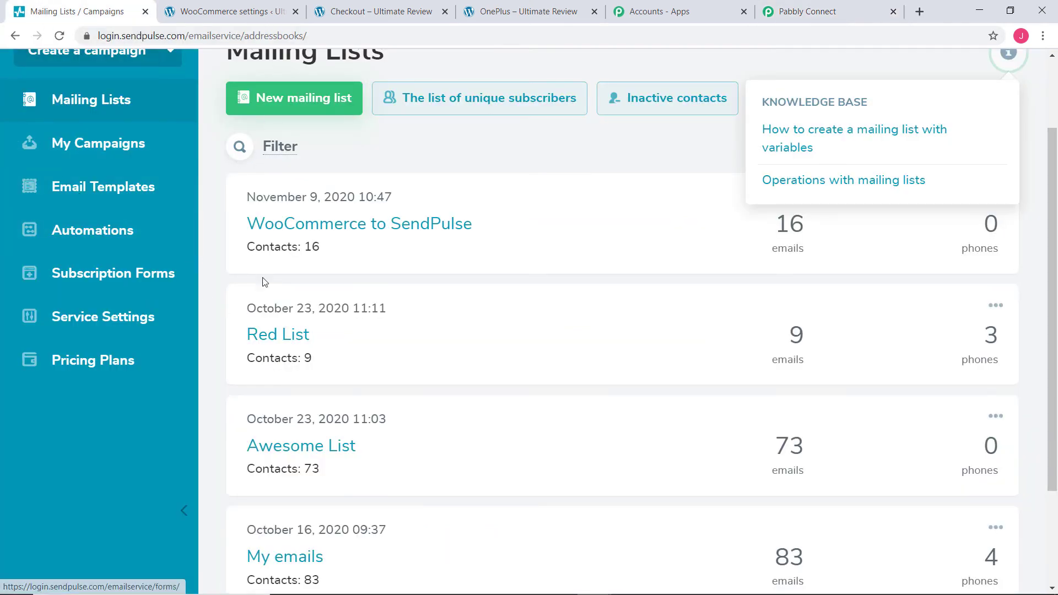
pyautogui.click(290, 226)
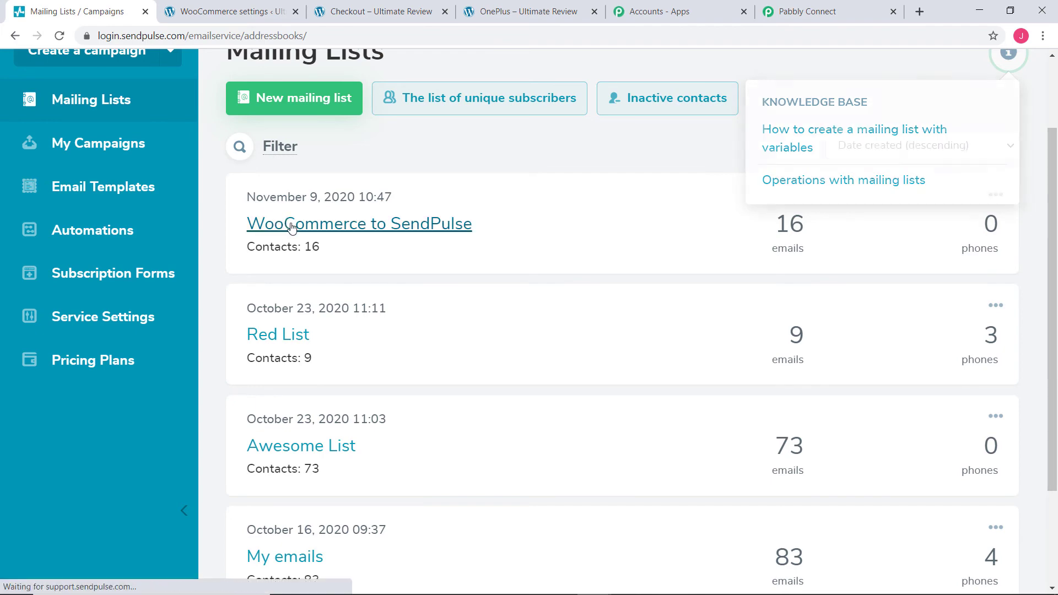
pyautogui.scroll(-5, 441, 286)
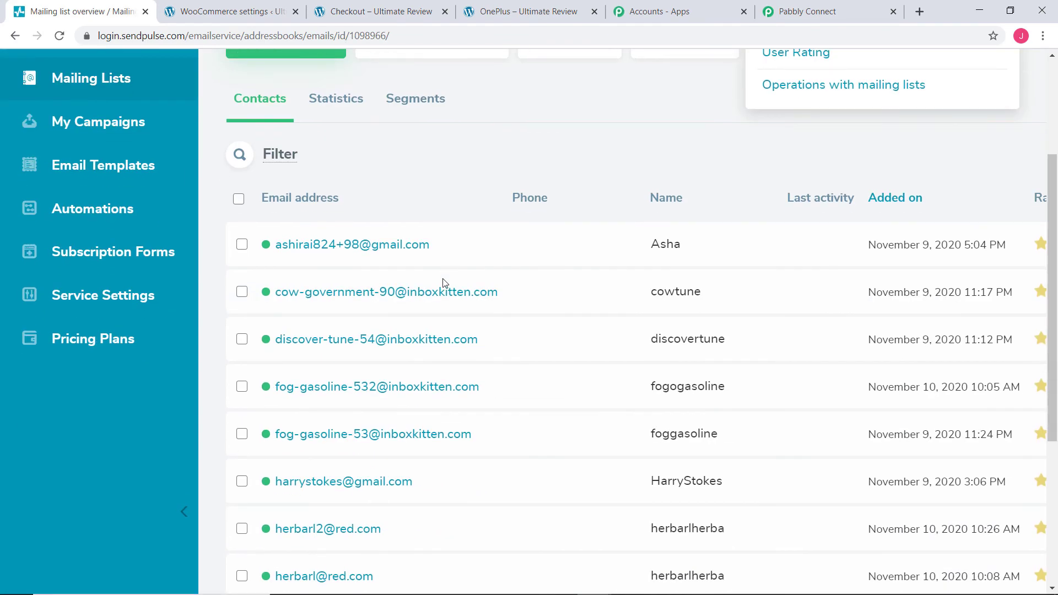
pyautogui.scroll(-2, 445, 281)
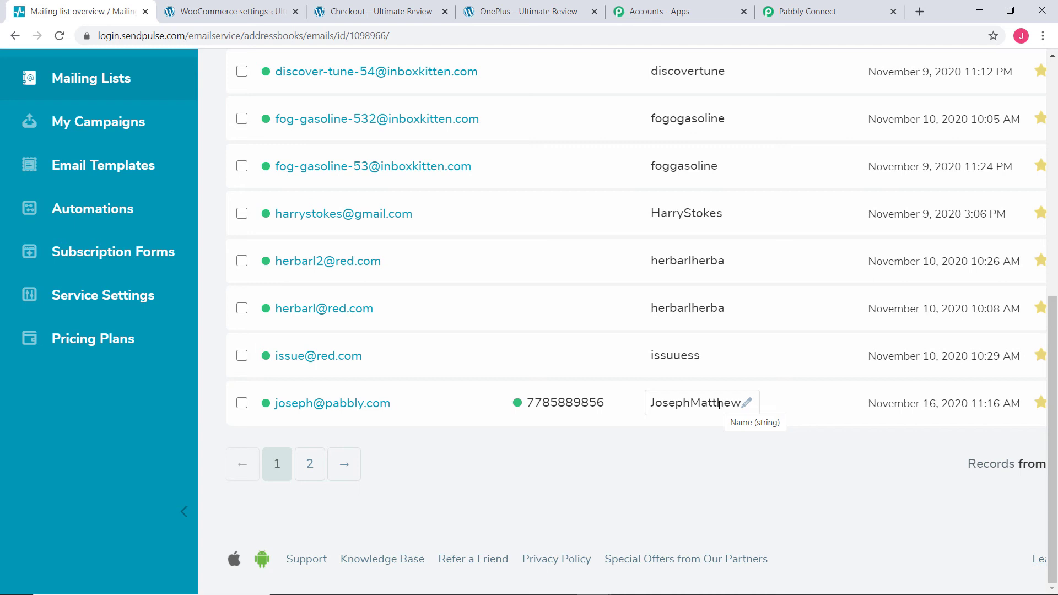
pyautogui.click(518, 15)
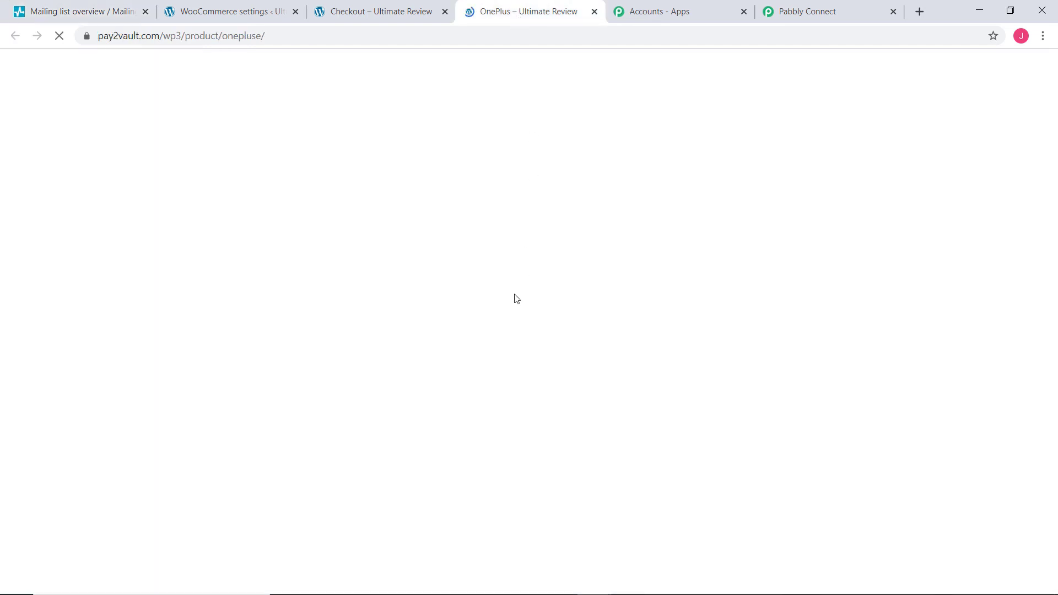
# Step: Add the OnePlus phone to the cart and proceed to checkout
pyautogui.scroll(-5, 485, 309)
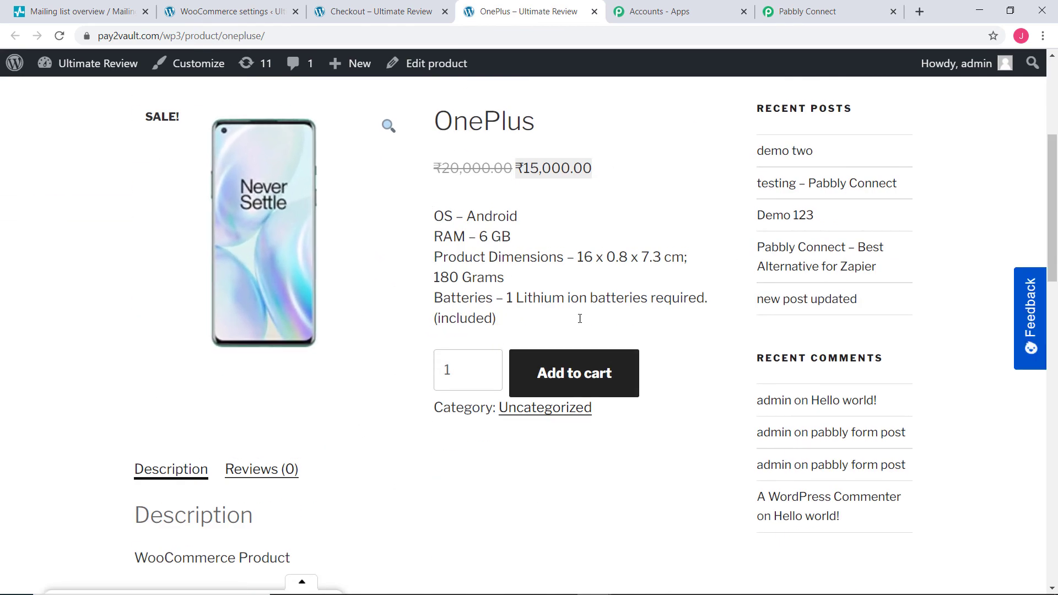
pyautogui.click(532, 378)
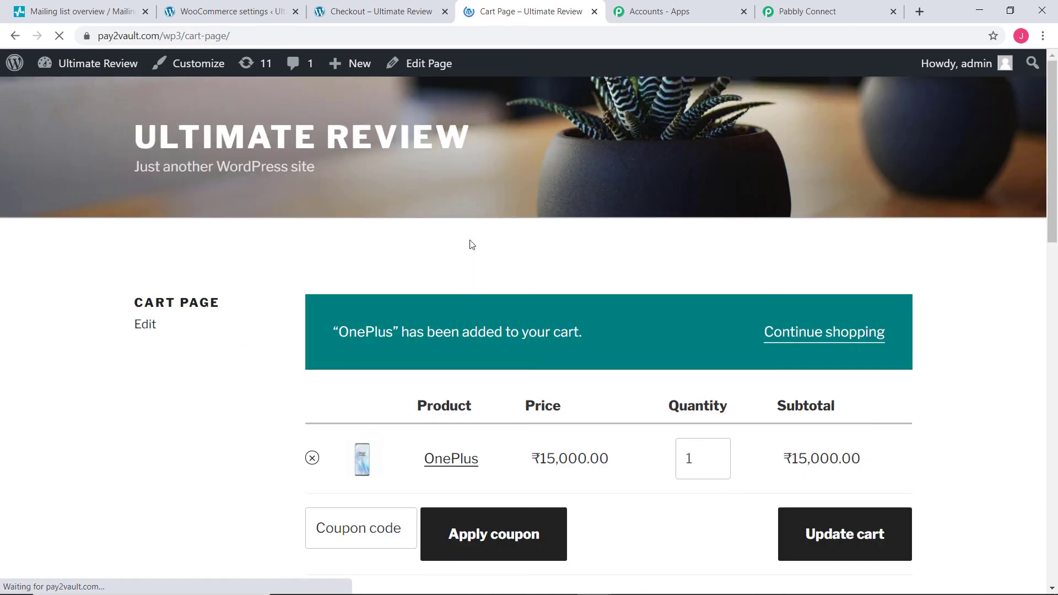
pyautogui.scroll(-5, 472, 244)
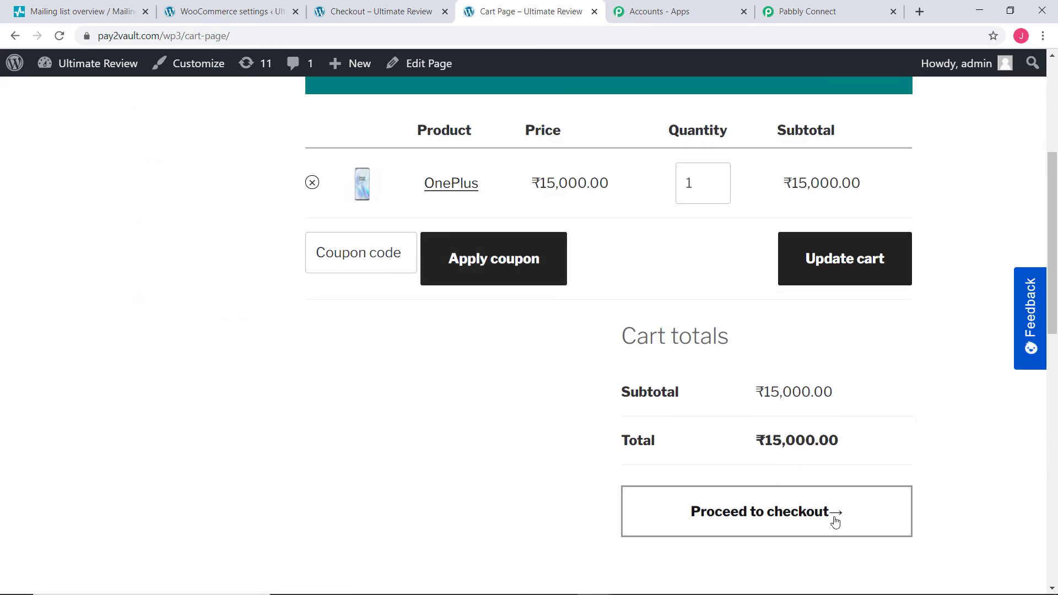
pyautogui.click(773, 514)
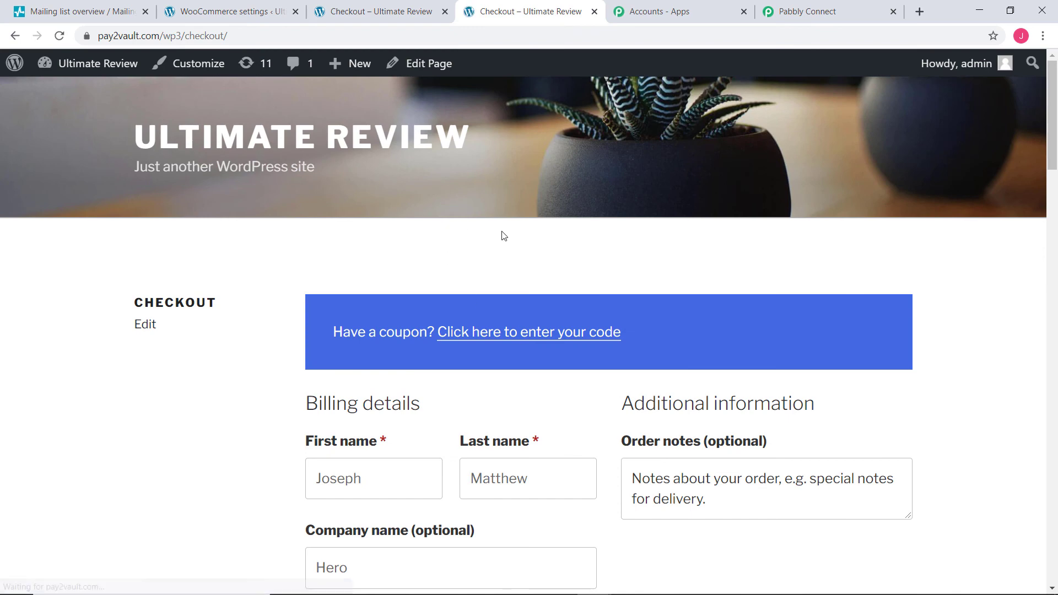
# Step: Replace the billing first and last name with a different customer's name
pyautogui.scroll(-4, 503, 236)
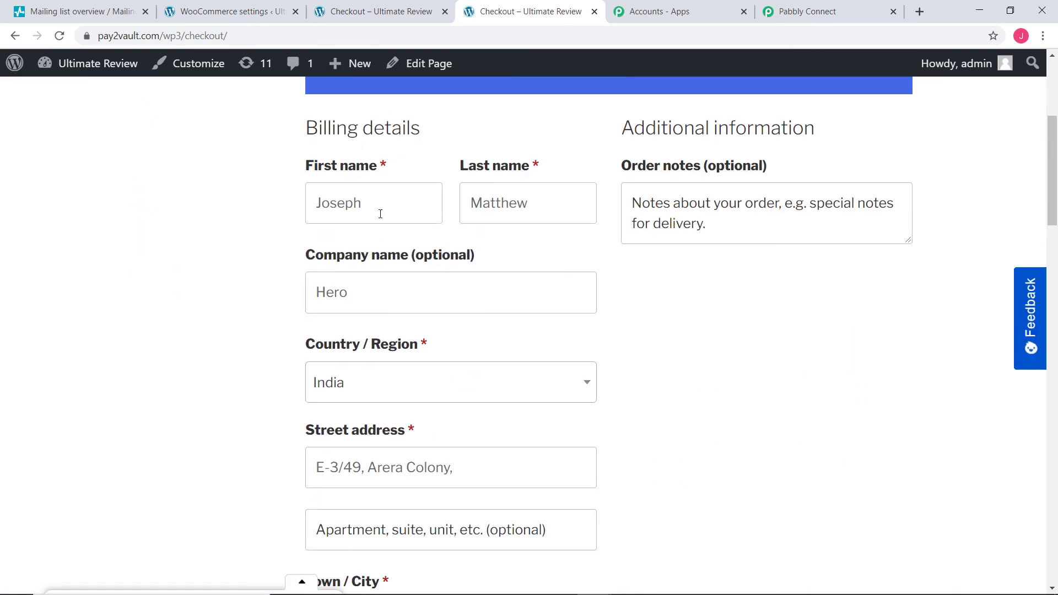
pyautogui.moveTo(380, 213); pyautogui.dragTo(269, 198)
pyautogui.press('BackSpace')
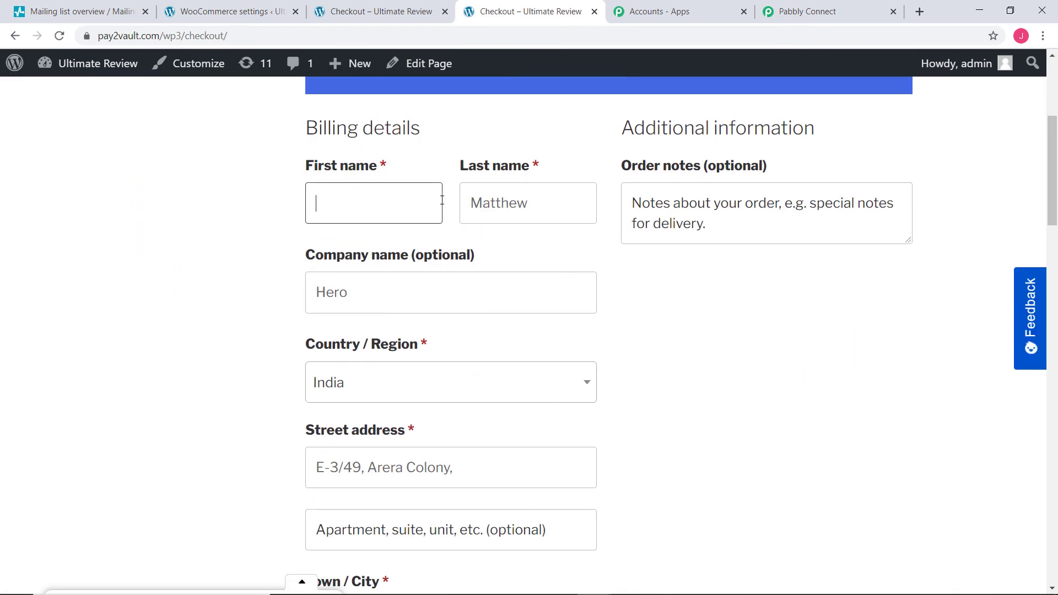
pyautogui.doubleClick(555, 202)
pyautogui.press('BackSpace')
pyautogui.click(346, 208)
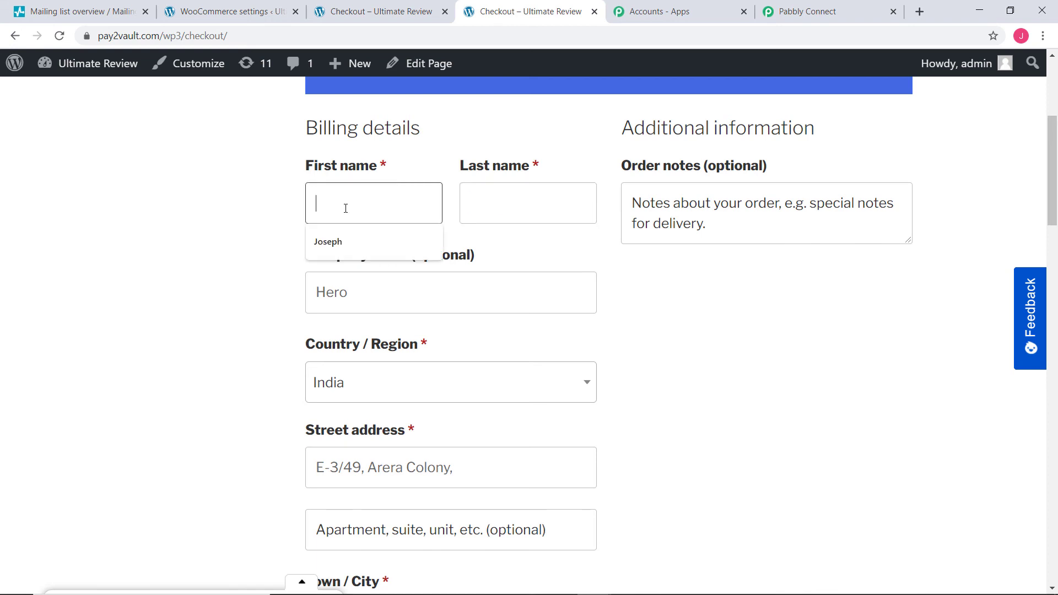
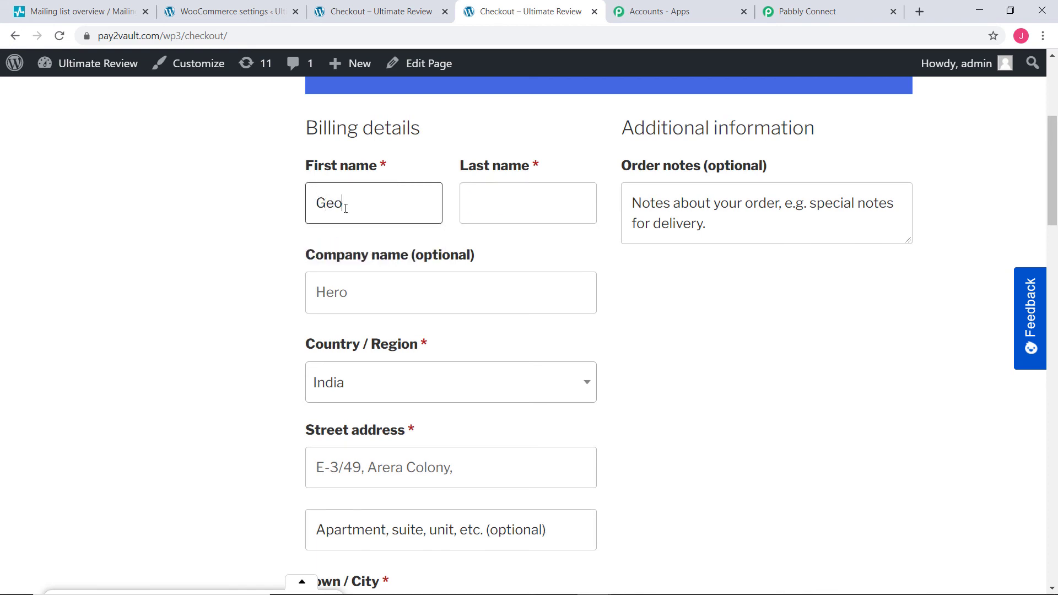
pyautogui.click(539, 199)
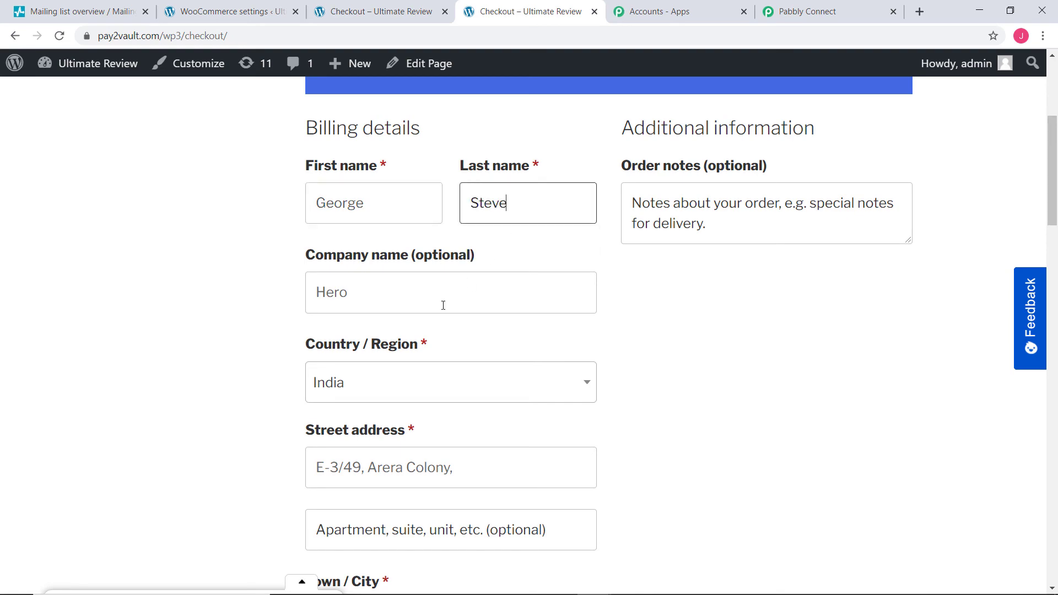
# Step: Enter the new customer's phone number and e-mail, then place the ₹15,000.00 cash-on-delivery order
pyautogui.scroll(-10, 408, 282)
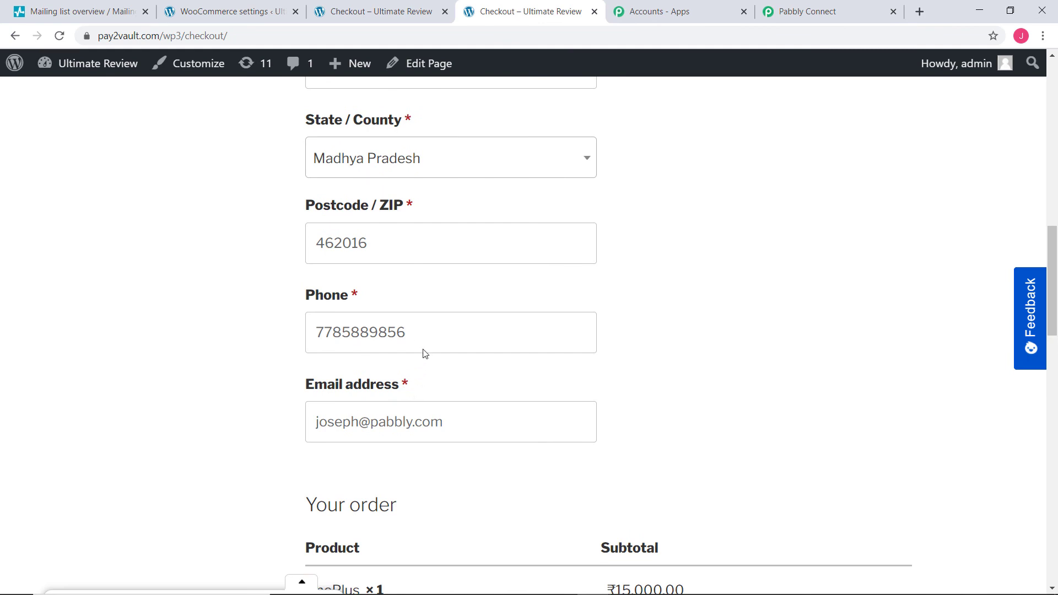
pyautogui.moveTo(418, 333); pyautogui.dragTo(175, 333)
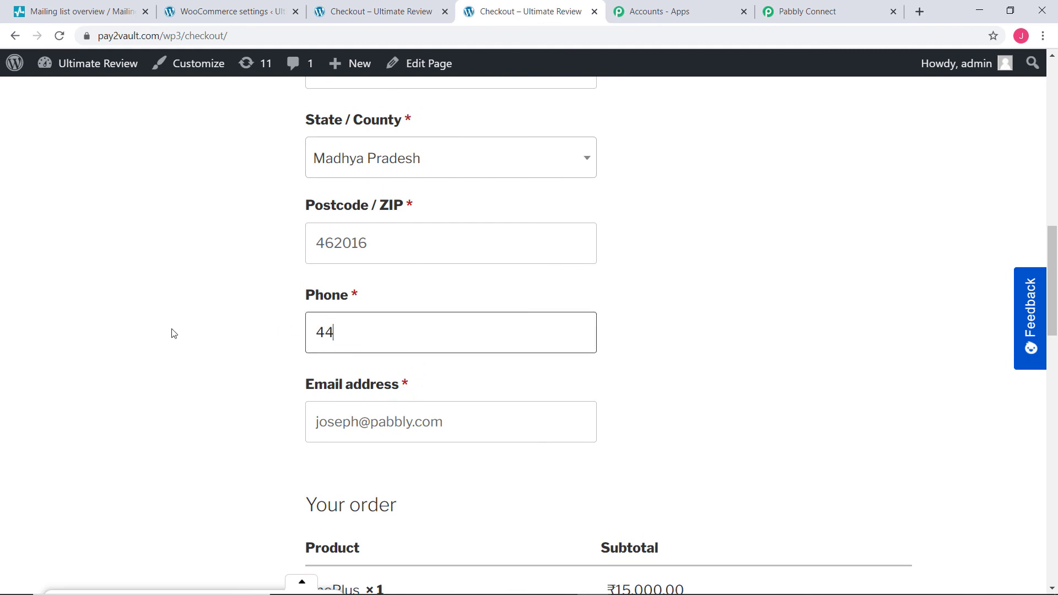
pyautogui.moveTo(452, 426); pyautogui.dragTo(204, 438)
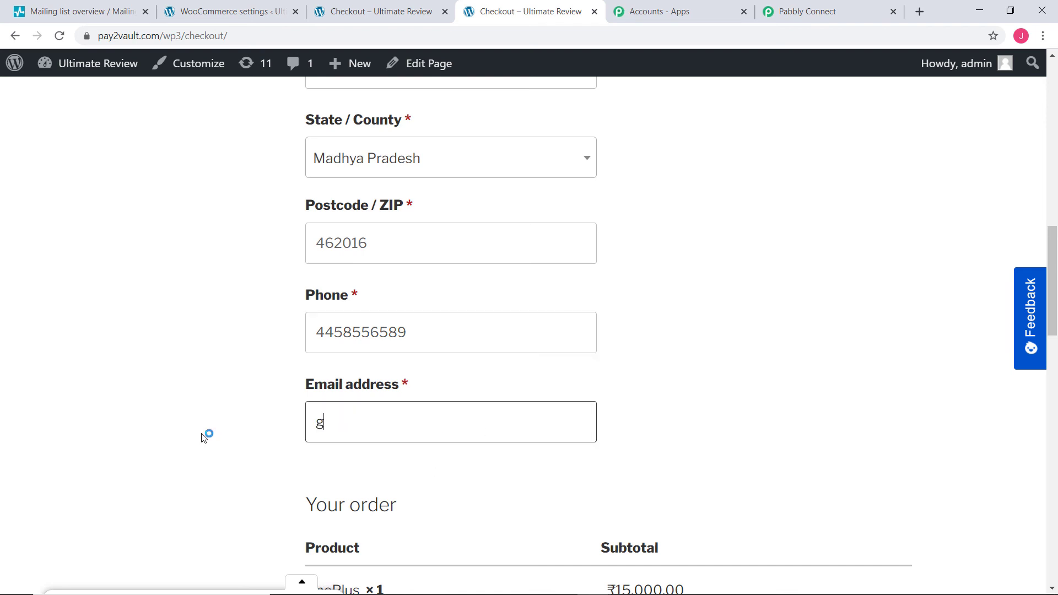
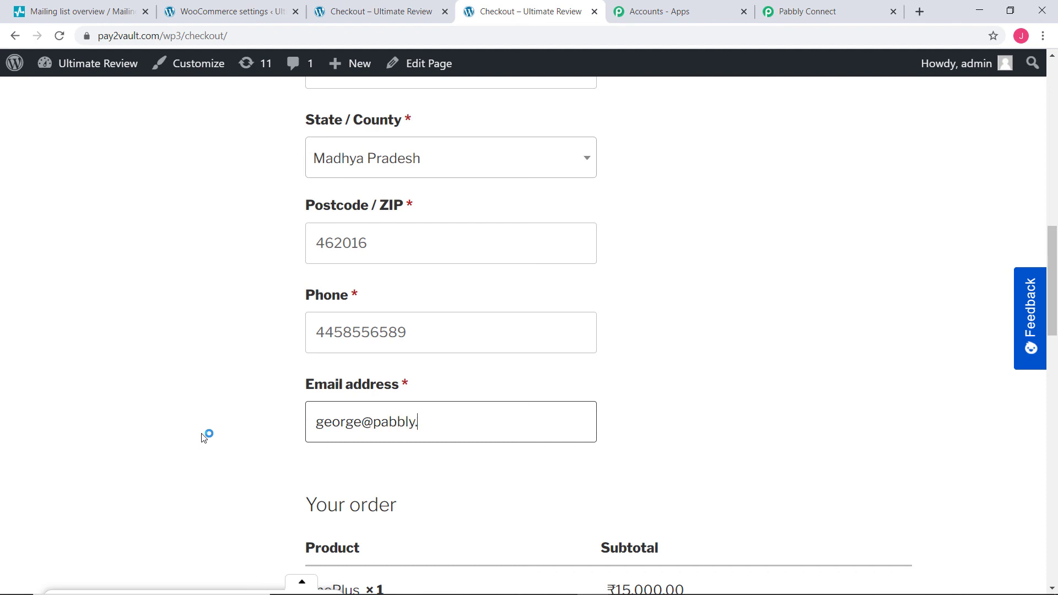
pyautogui.scroll(-9, 782, 507)
pyautogui.click(815, 435)
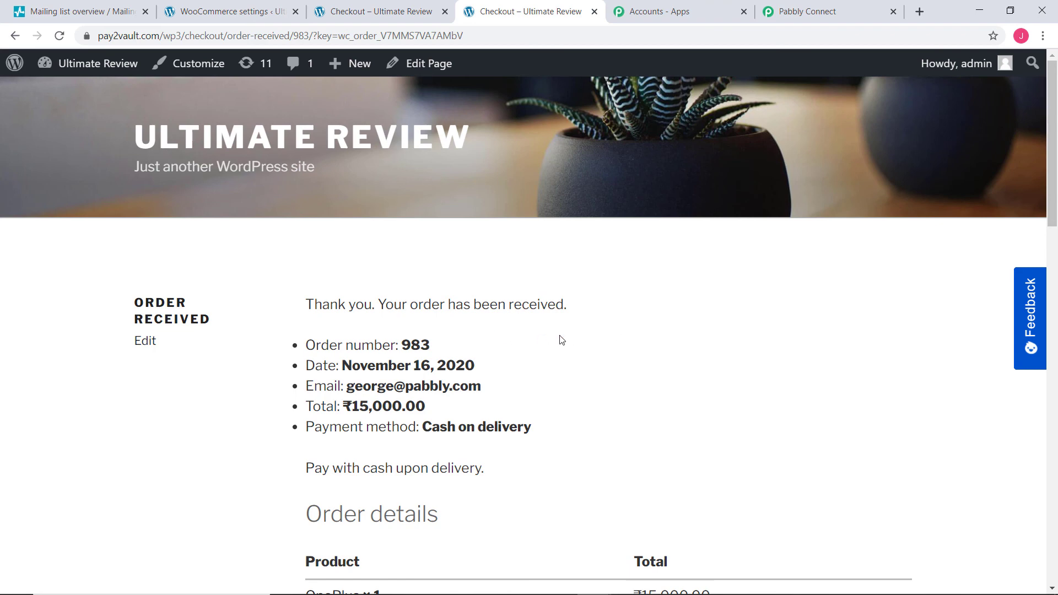
pyautogui.scroll(-2, 561, 340)
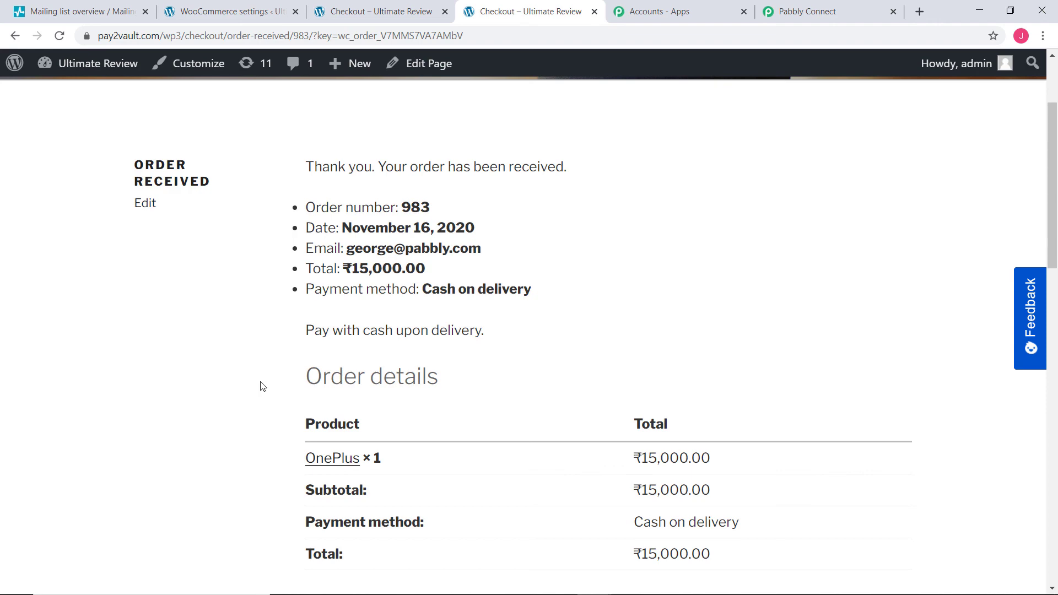
# Step: Reload the WooCommerce to SendPulse contacts and find the second order's customer with name and phone
pyautogui.click(56, 13)
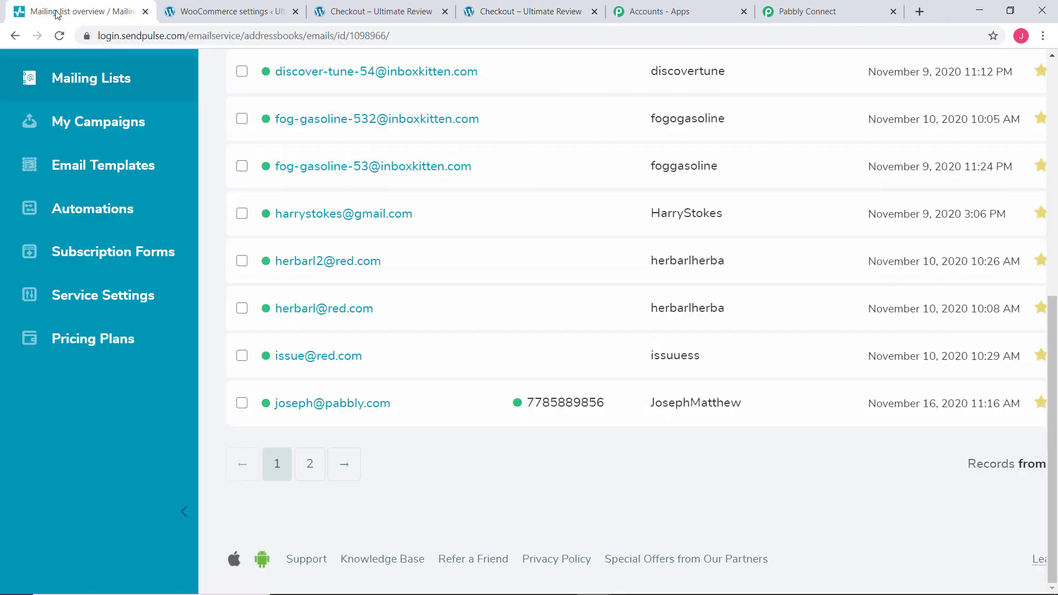
pyautogui.scroll(8, 656, 483)
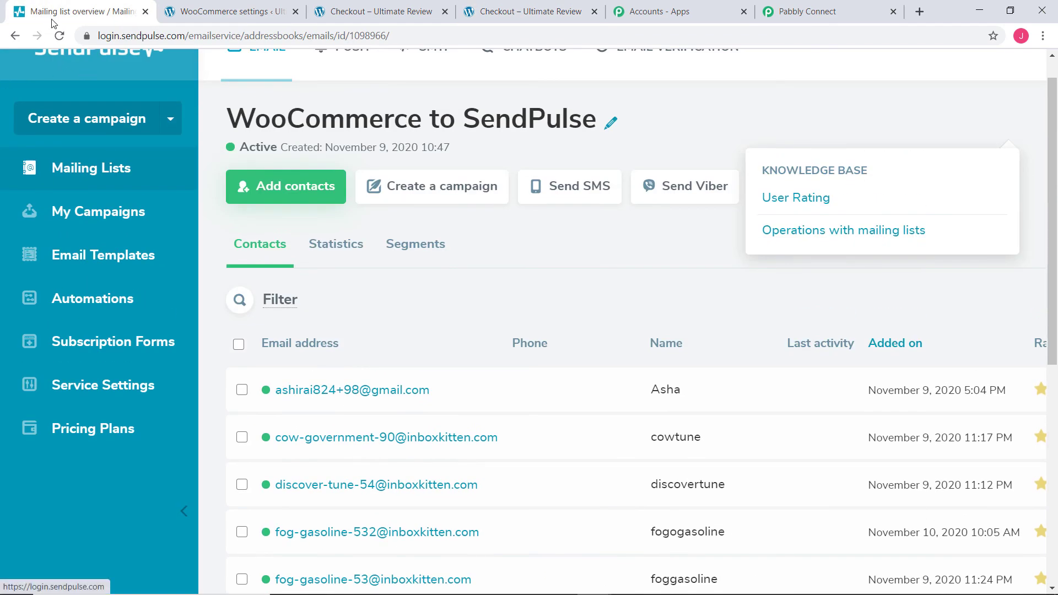
pyautogui.click(59, 37)
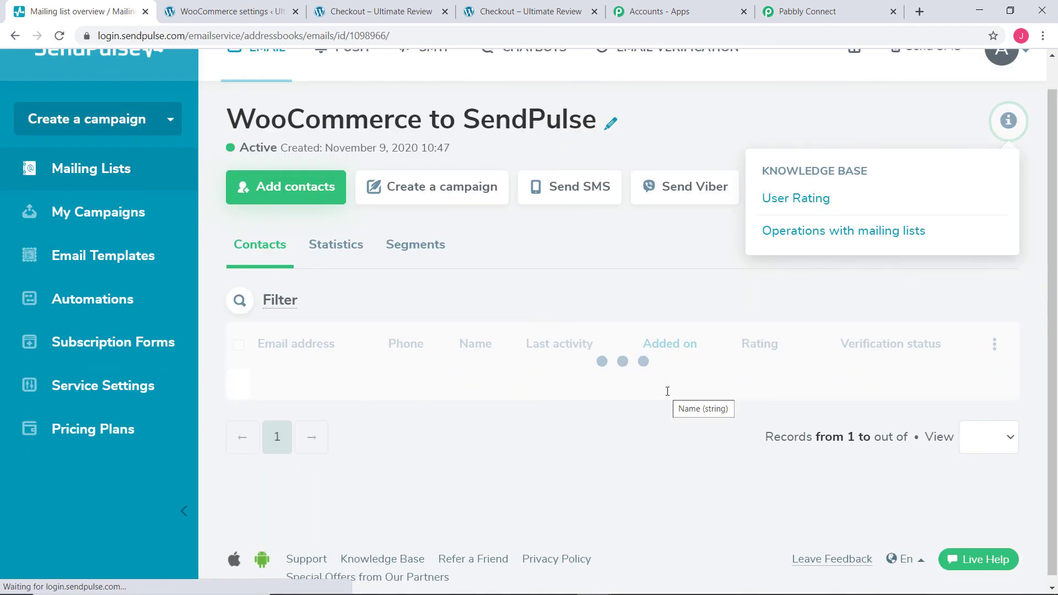
pyautogui.scroll(-8, 455, 358)
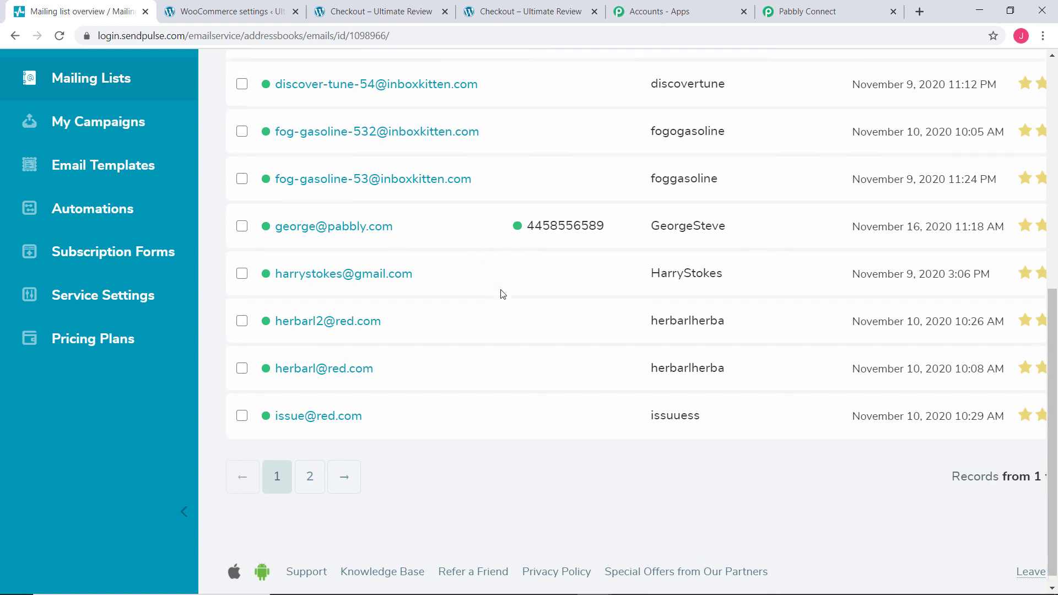
pyautogui.scroll(5, 501, 292)
pyautogui.scroll(3, 503, 294)
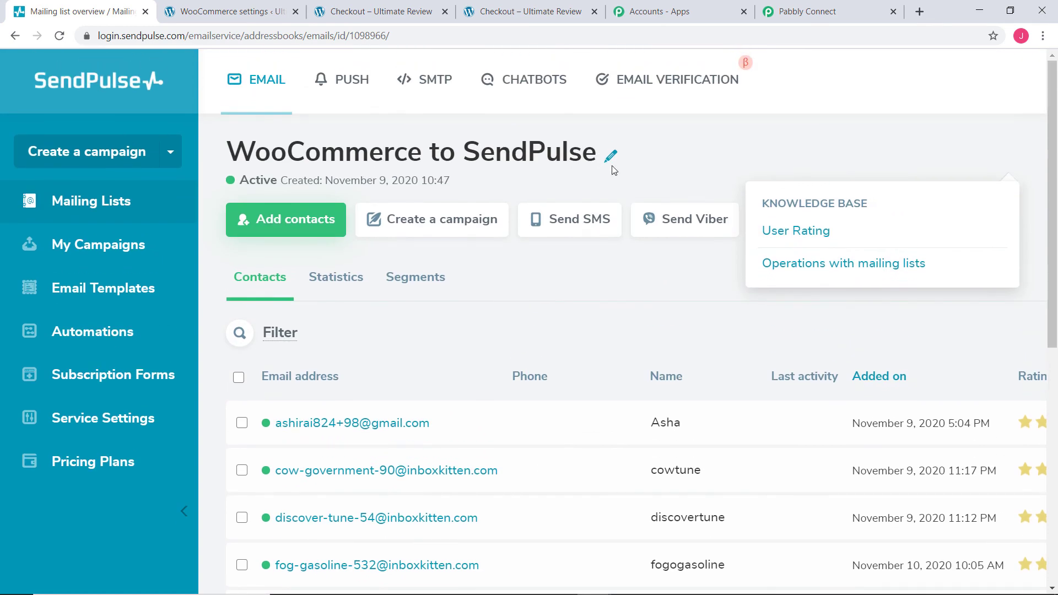
# Step: Collapse the SendPulse Add Subscriber action and WooCommerce trigger into the switched-ON workflow overview
pyautogui.click(823, 16)
pyautogui.scroll(12, 997, 323)
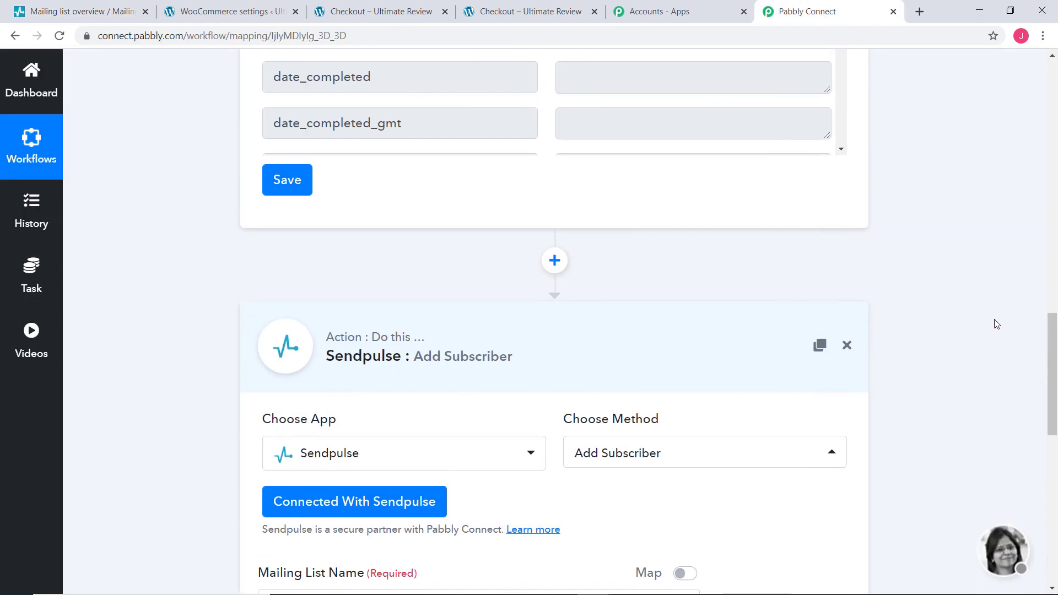
pyautogui.scroll(-3, 997, 322)
pyautogui.click(678, 347)
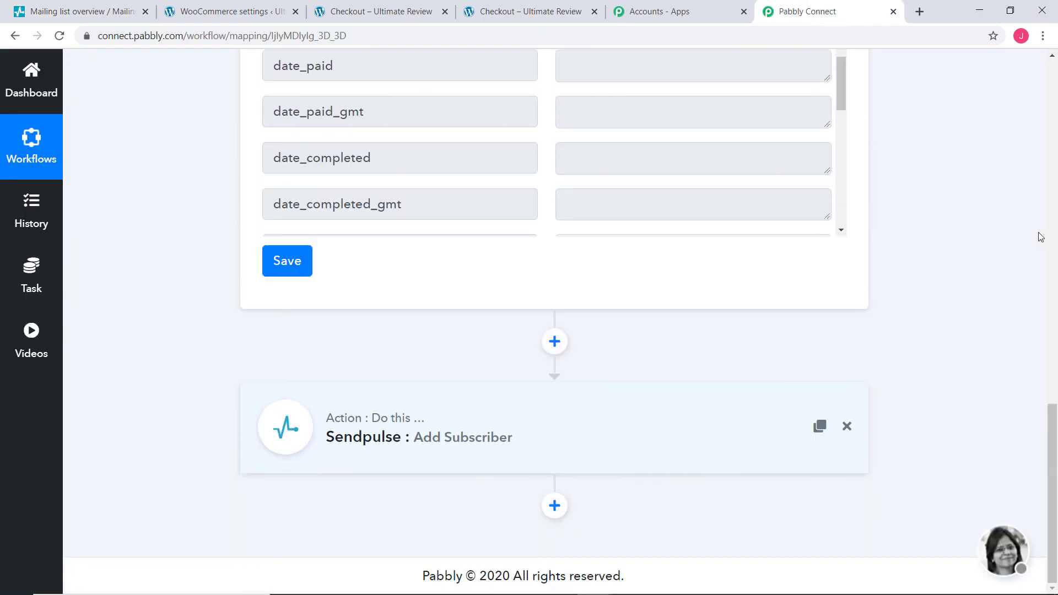
pyautogui.scroll(7, 1041, 237)
pyautogui.scroll(7, 1041, 237)
pyautogui.click(751, 94)
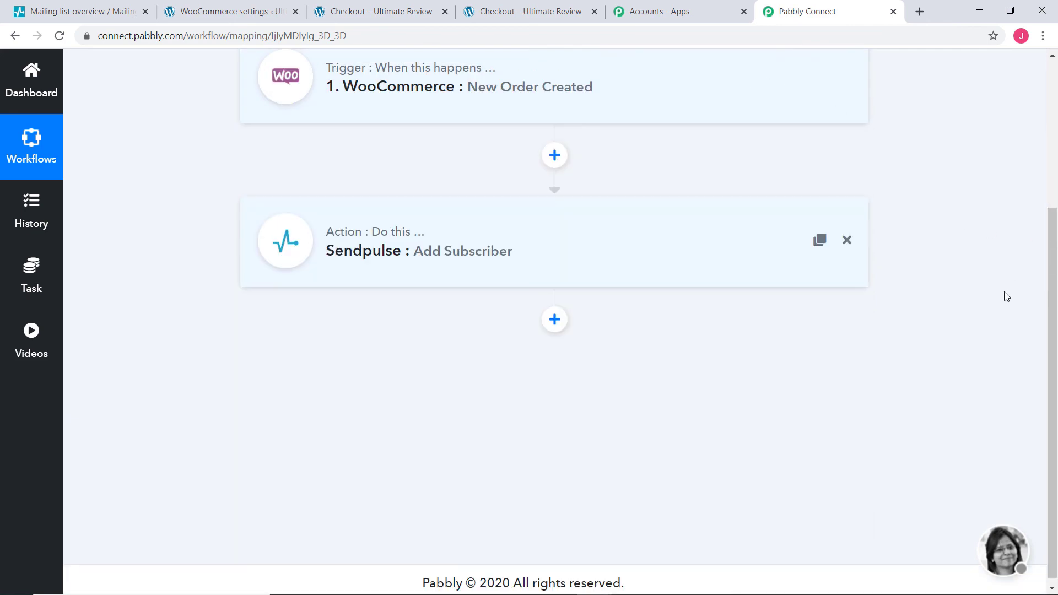
pyautogui.scroll(3, 1007, 296)
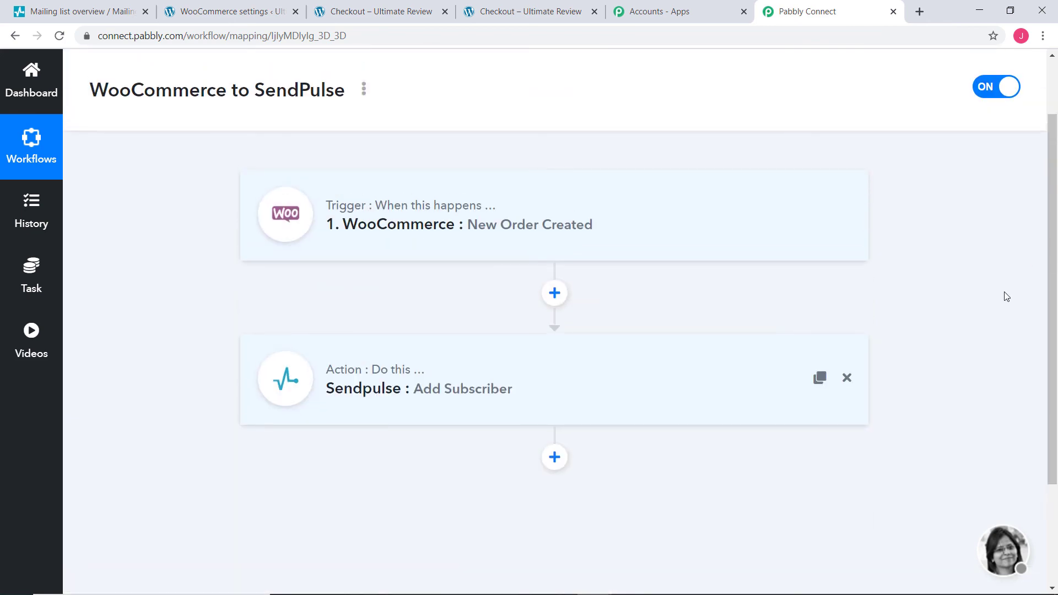